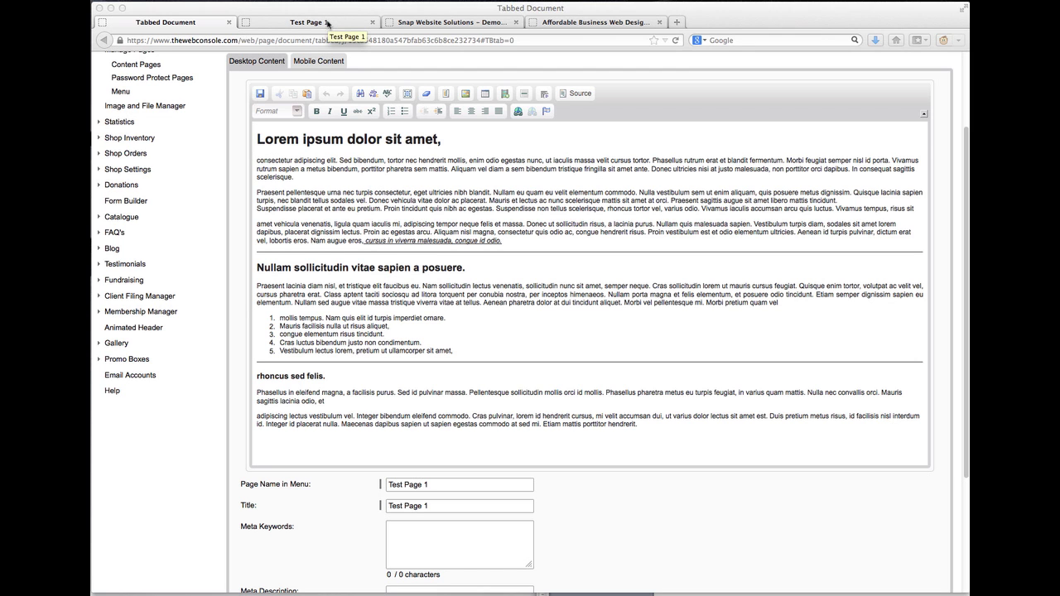
Check the live Test Page 1, then return to the page editor
left_click(327, 23)
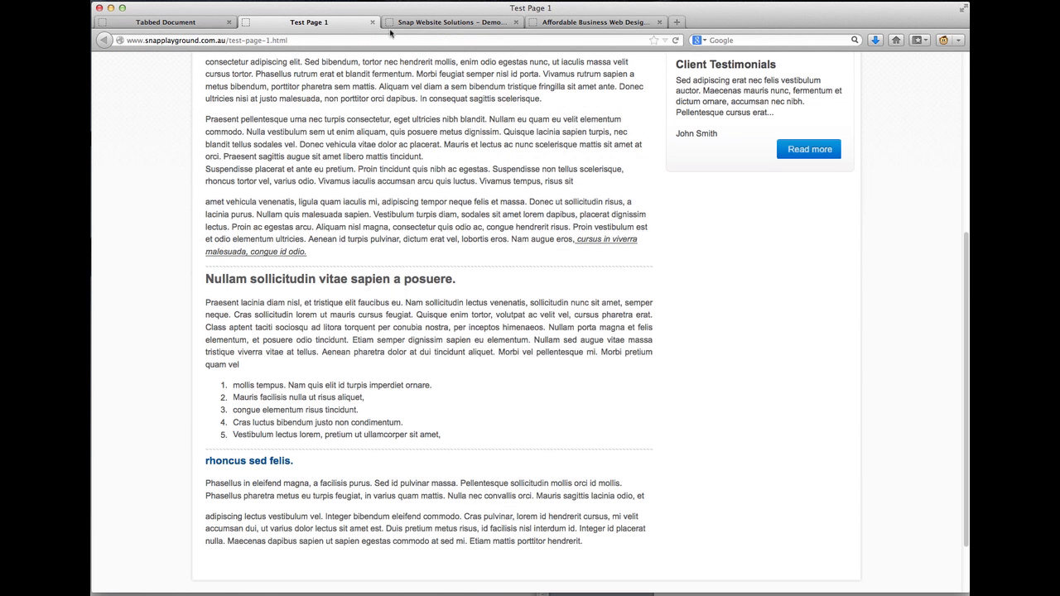
left_click(165, 24)
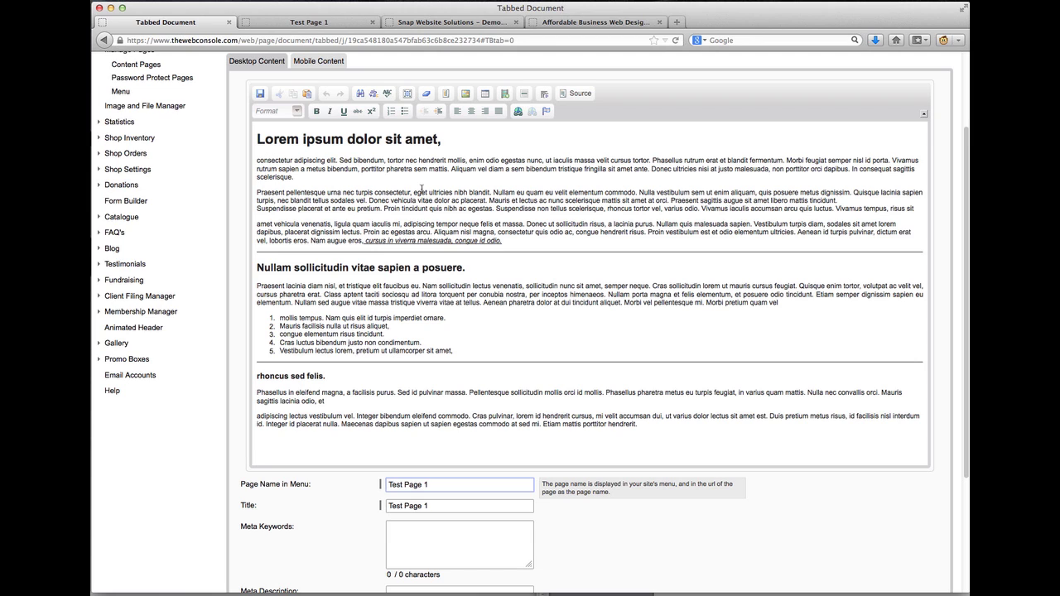
scroll(452, 300, "down", 2)
scroll(451, 300, "up", 3)
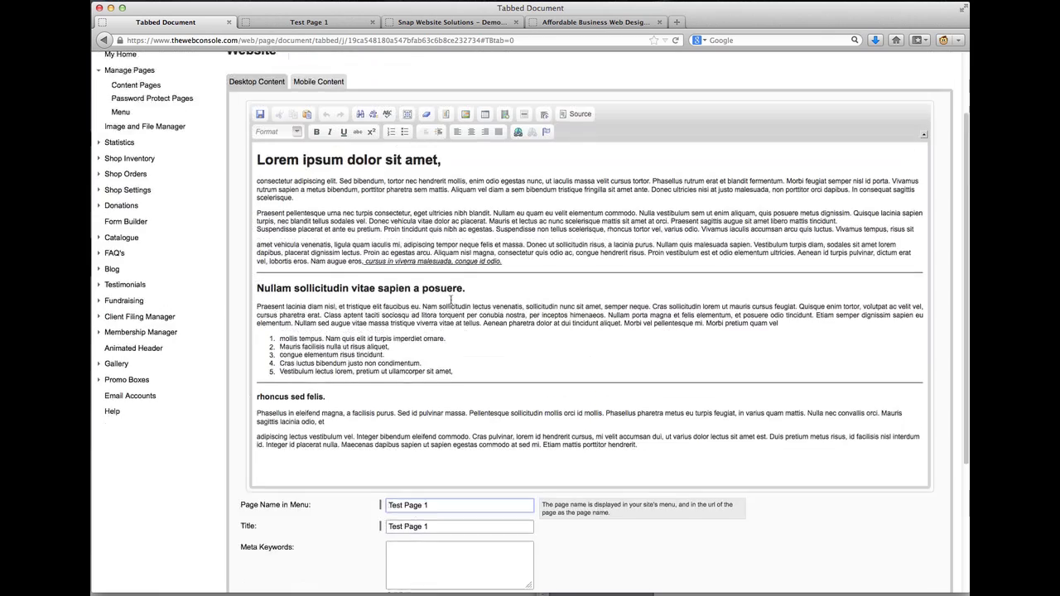
scroll(451, 299, "down", 2)
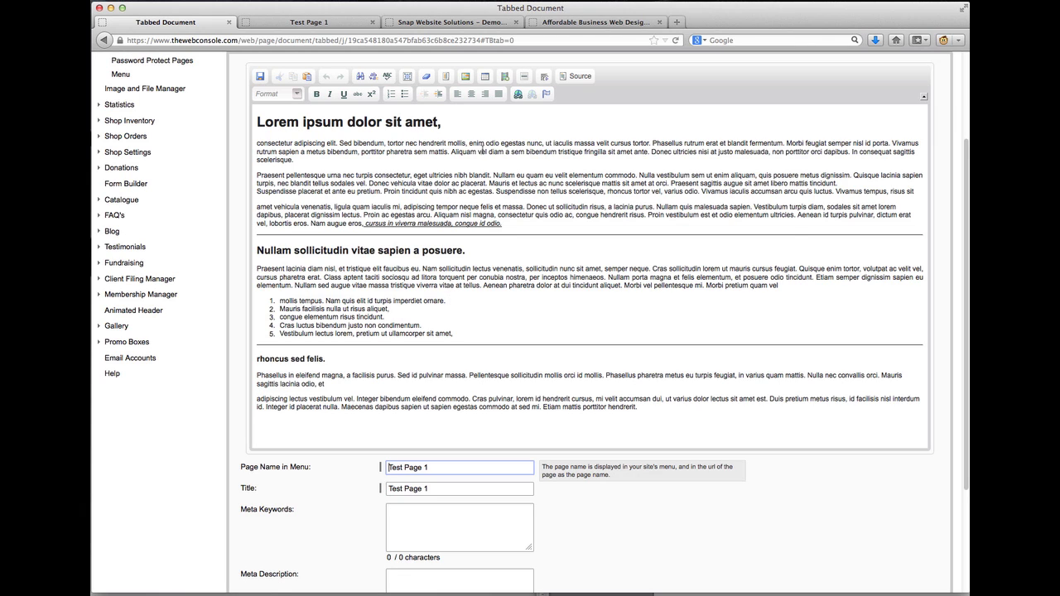
Select 'Nullam eu quam eu velit' and open the Link dialog, moving it aside
left_click_drag(492, 174, 567, 175)
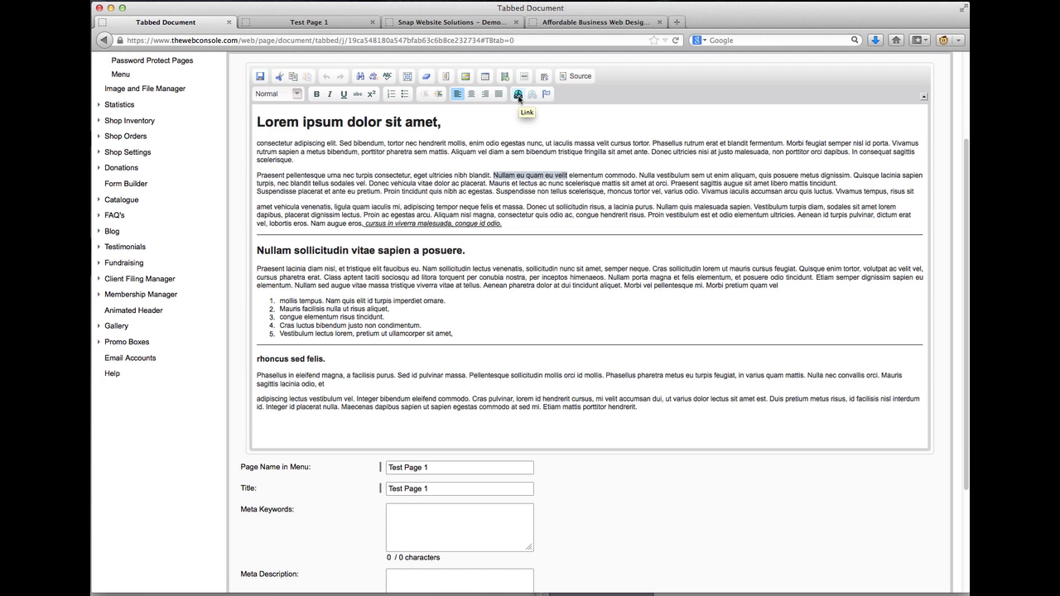
left_click(518, 96)
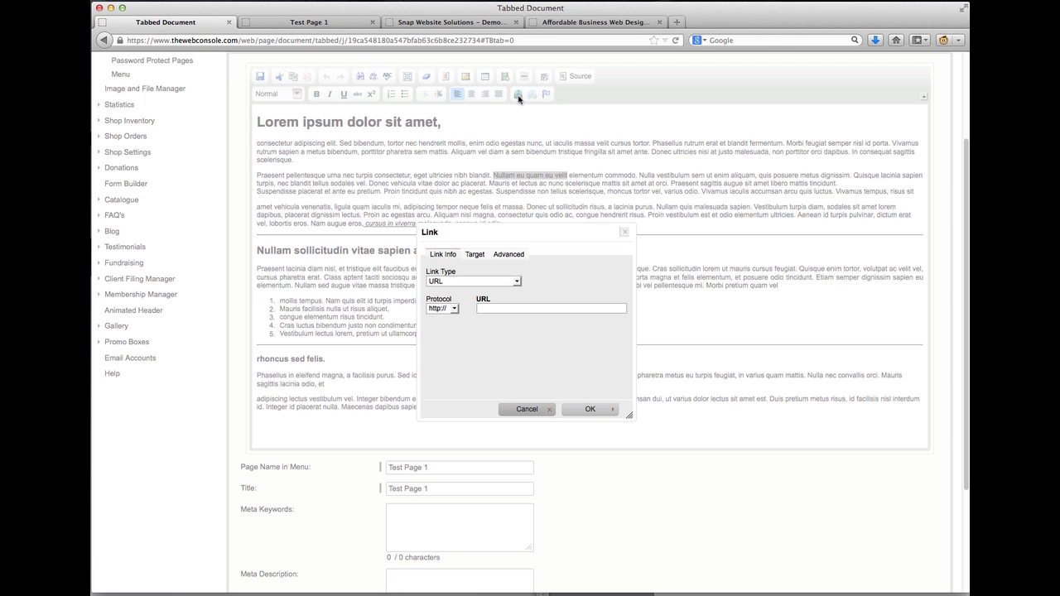
left_click_drag(502, 232, 520, 176)
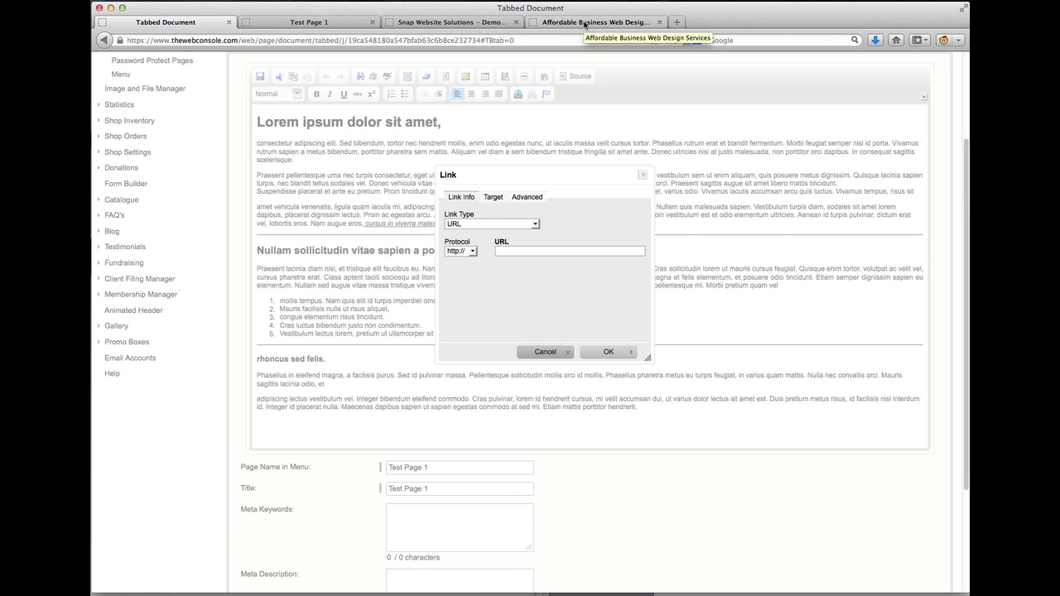
Copy the Snap websites page address and switch back to the editor's Link dialog
left_click(584, 24)
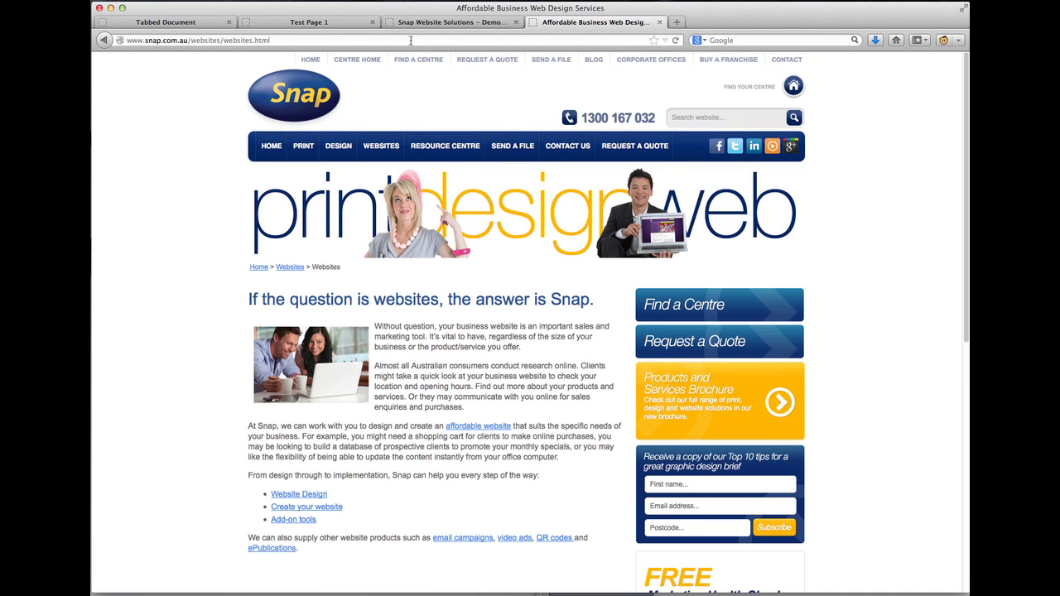
left_click(476, 24)
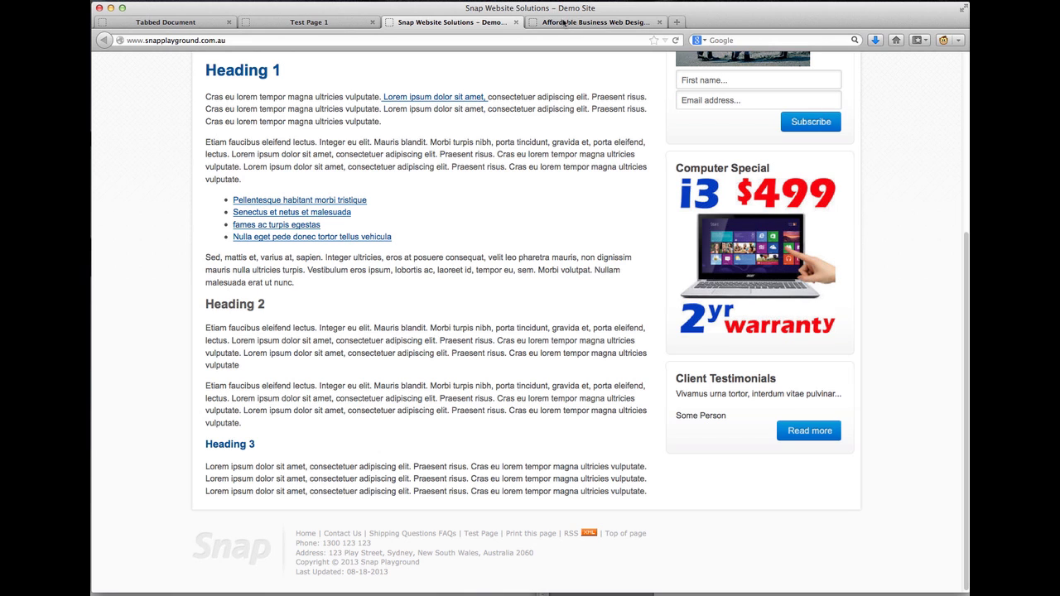
left_click(557, 24)
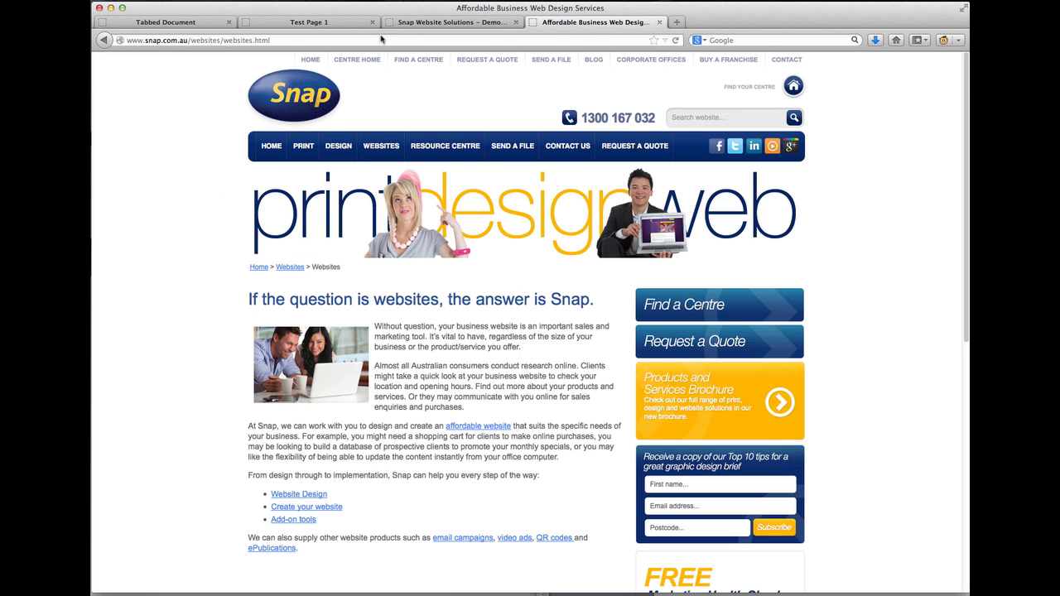
left_click(303, 40)
key("super+c")
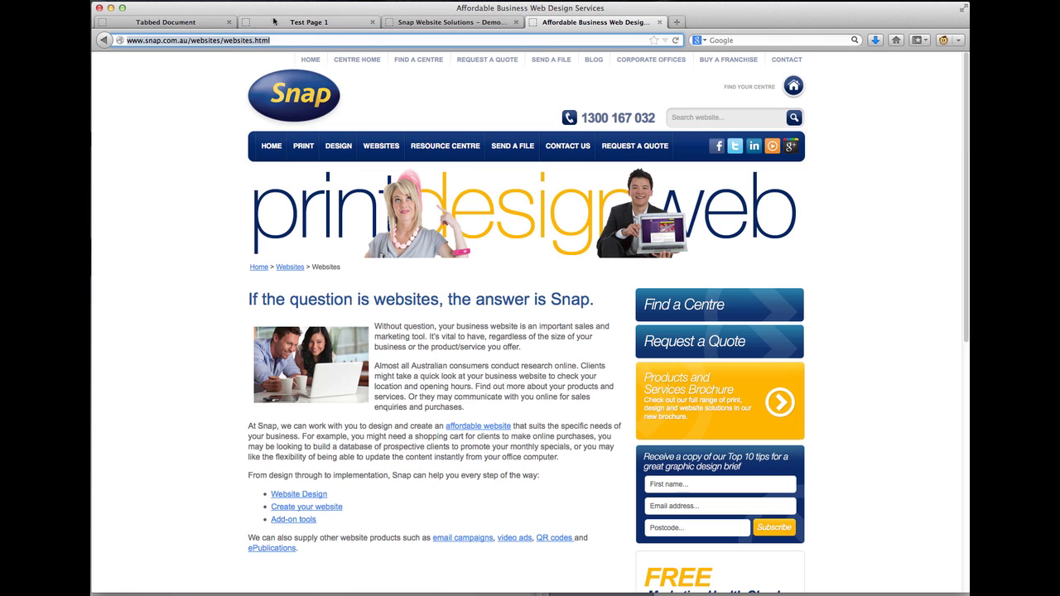
left_click(197, 23)
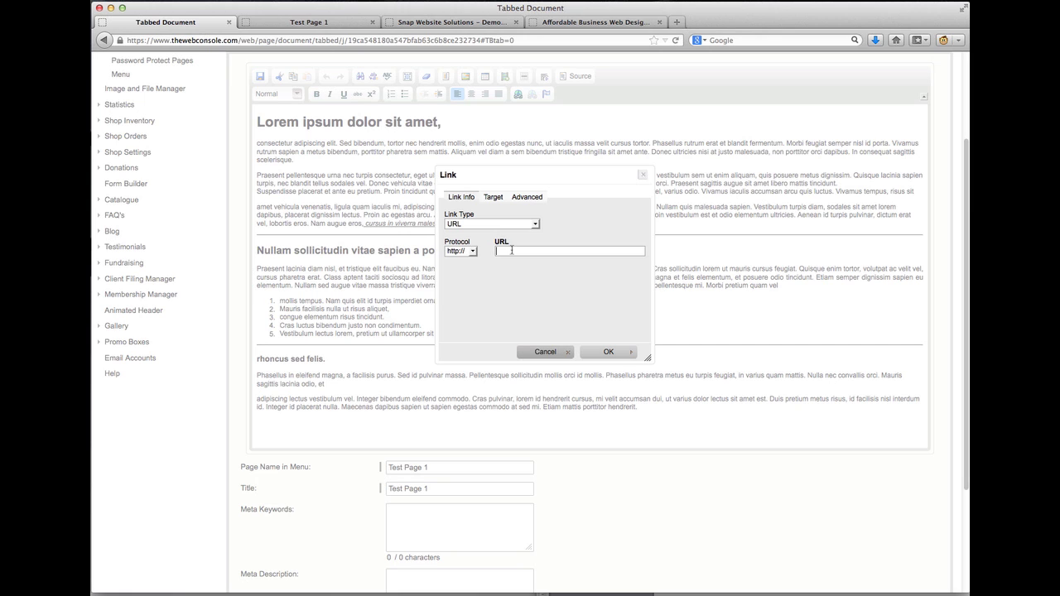
key("super+v")
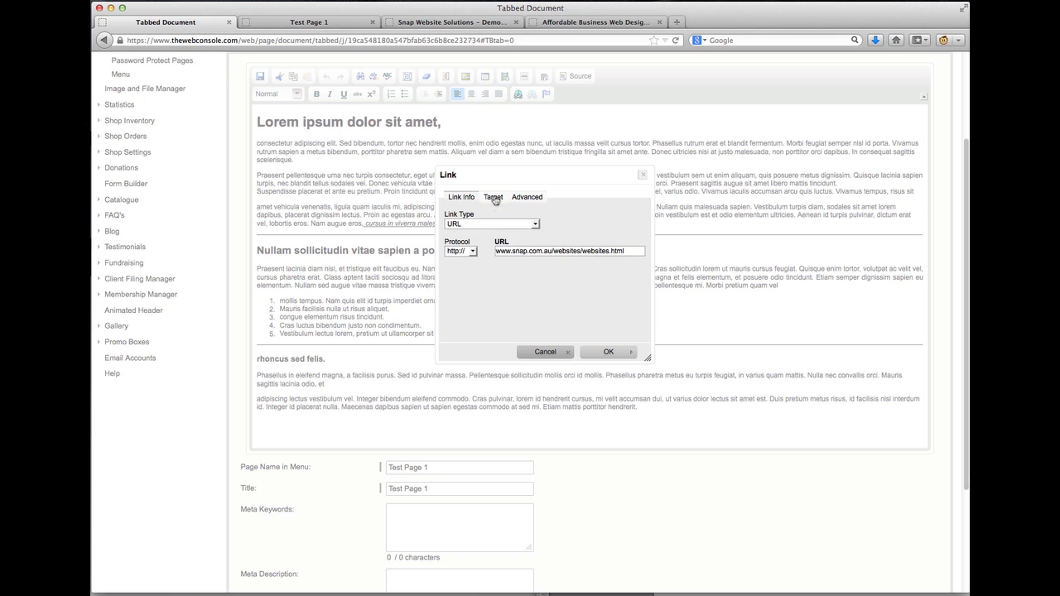
left_click(493, 198)
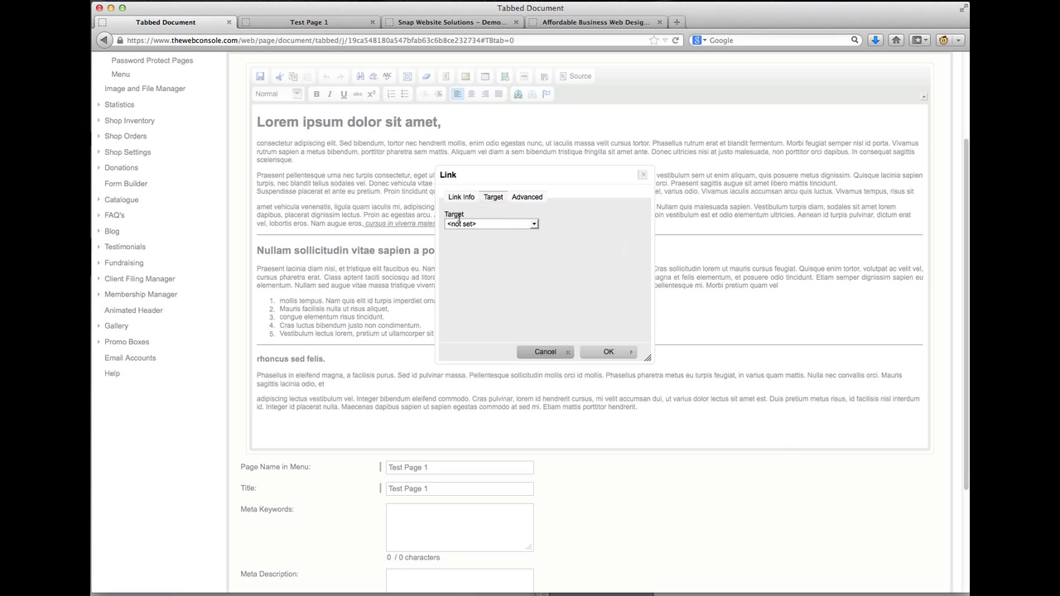
left_click(478, 226)
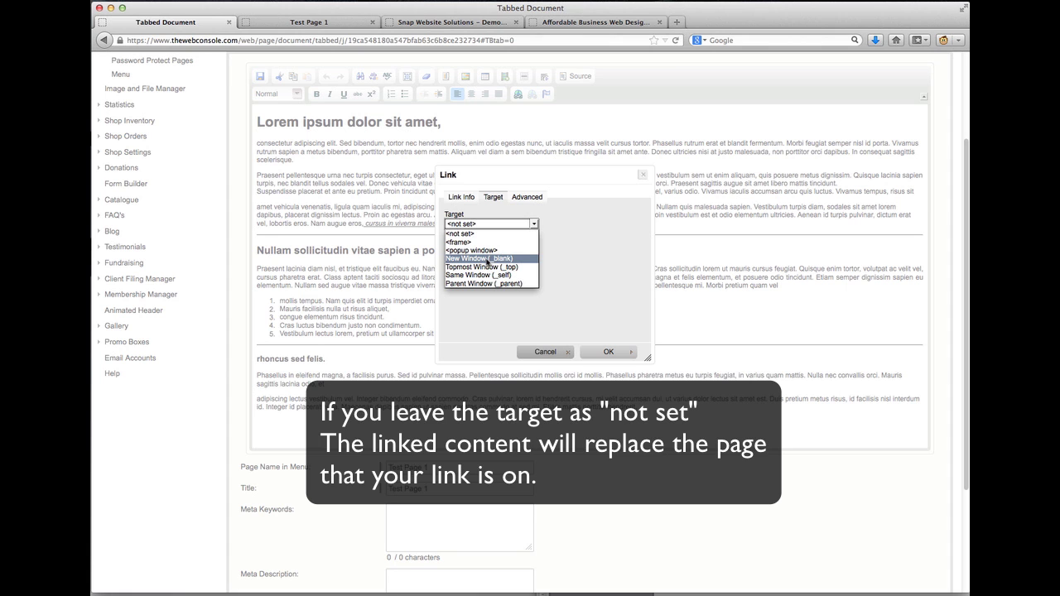
left_click(488, 259)
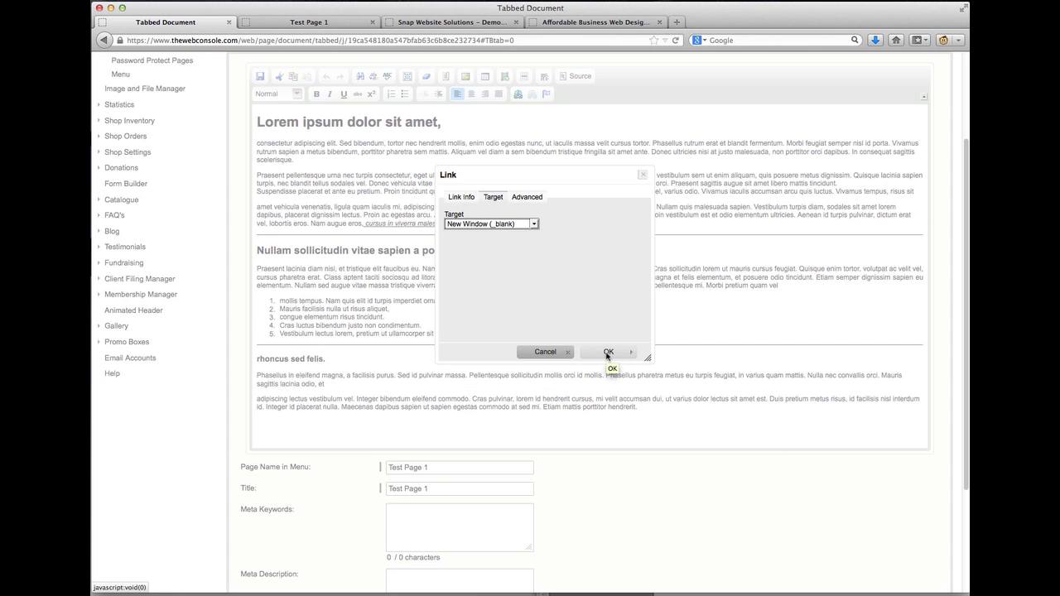
left_click(607, 352)
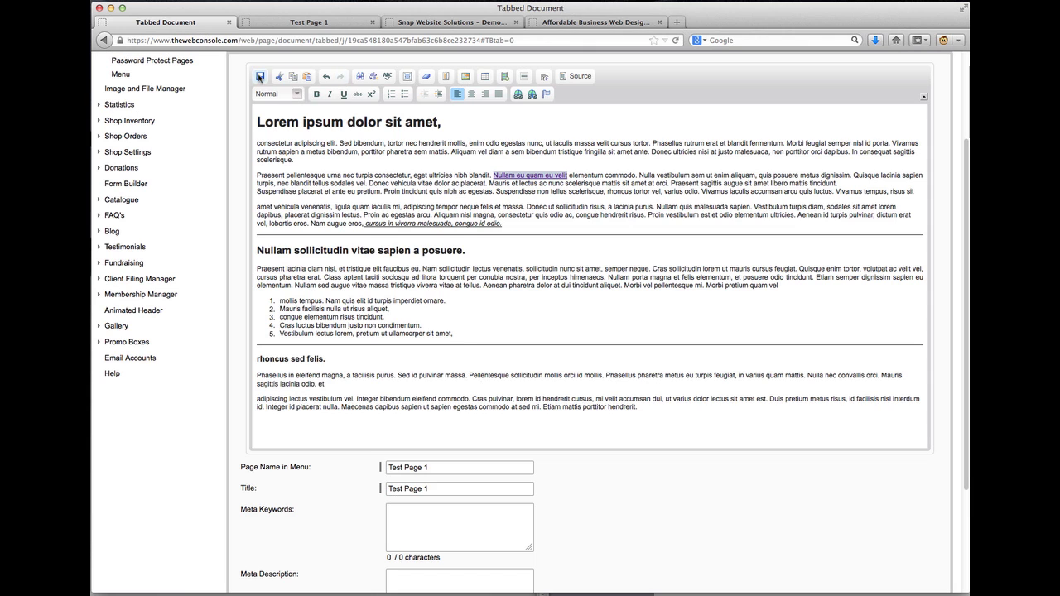
Save the page and test the new Nullam link on the reloaded live Test Page 1
left_click(260, 77)
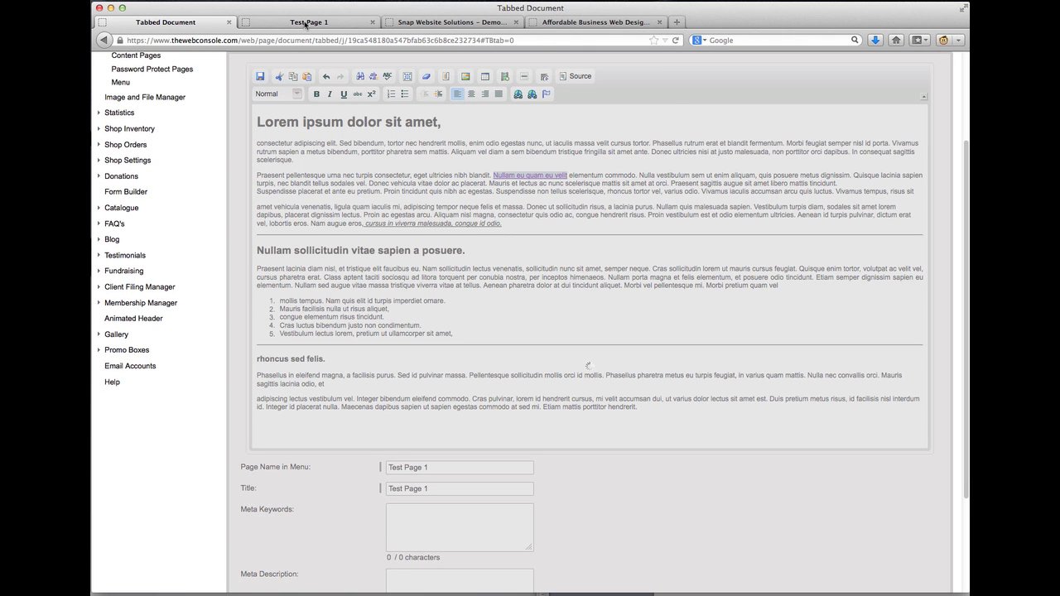
left_click(304, 23)
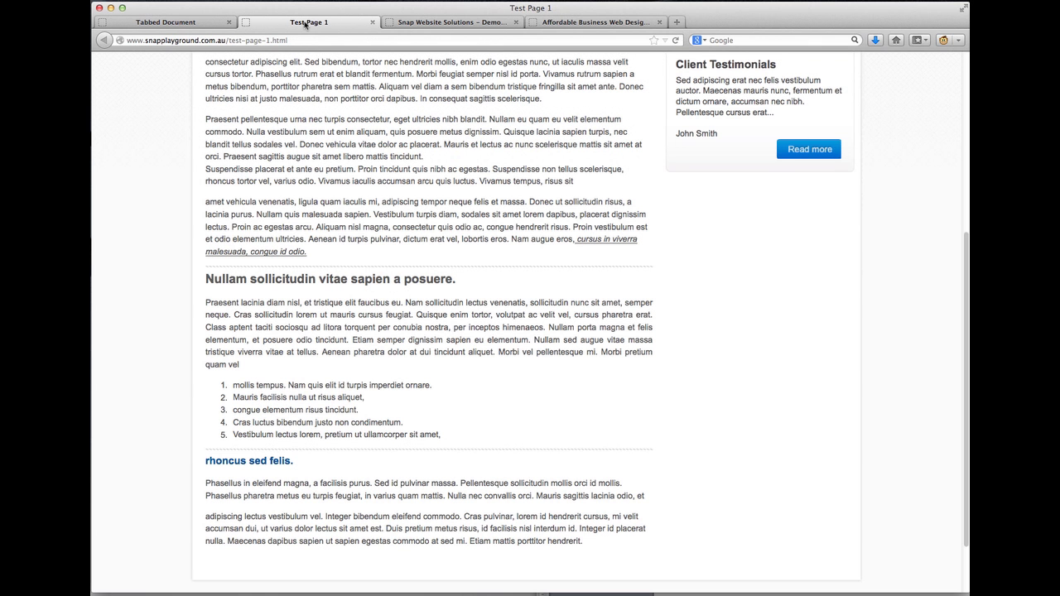
left_click(677, 41)
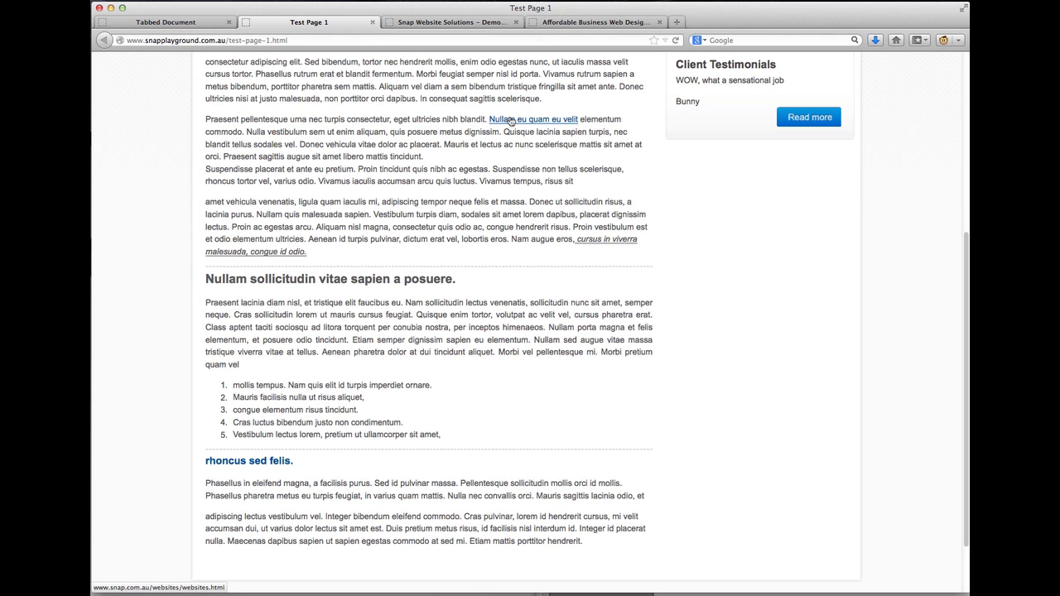
left_click(511, 120)
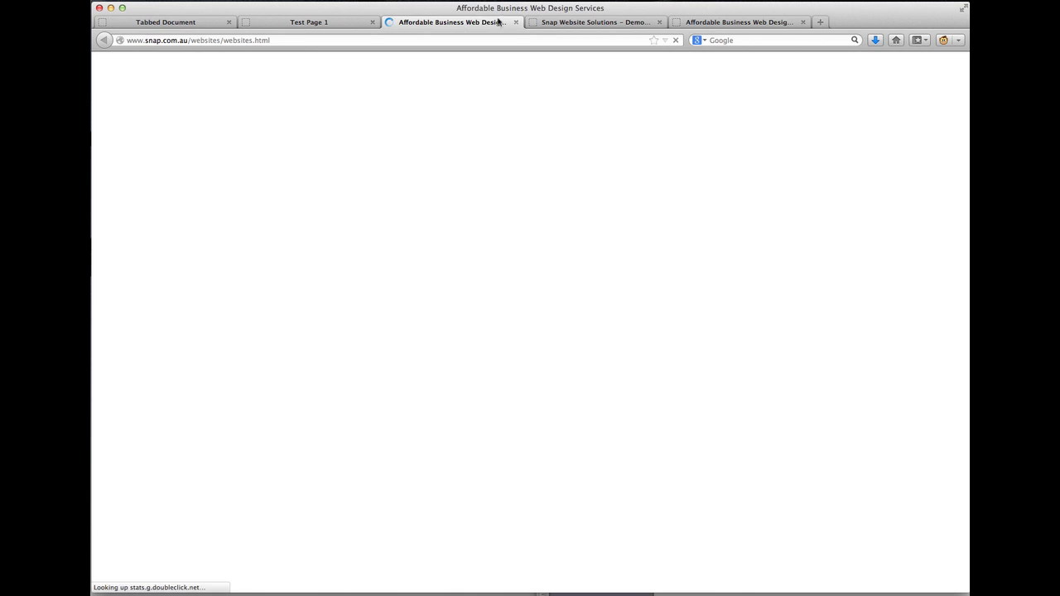
left_click(337, 23)
Close the duplicate Snap web design services tab and return to the Test Page 1 editor
left_click(406, 23)
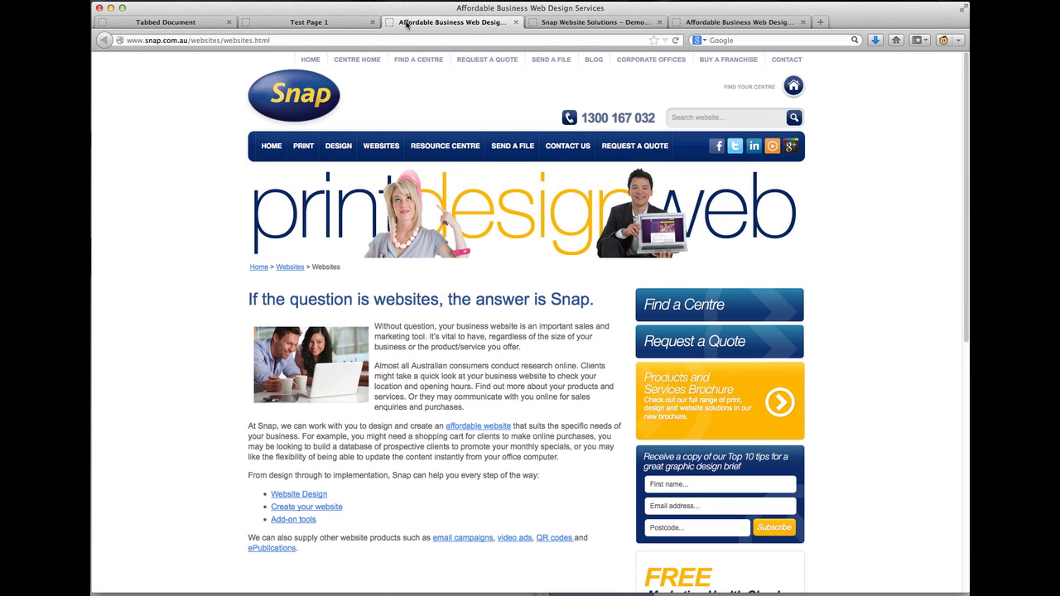
mouse_move(339, 146)
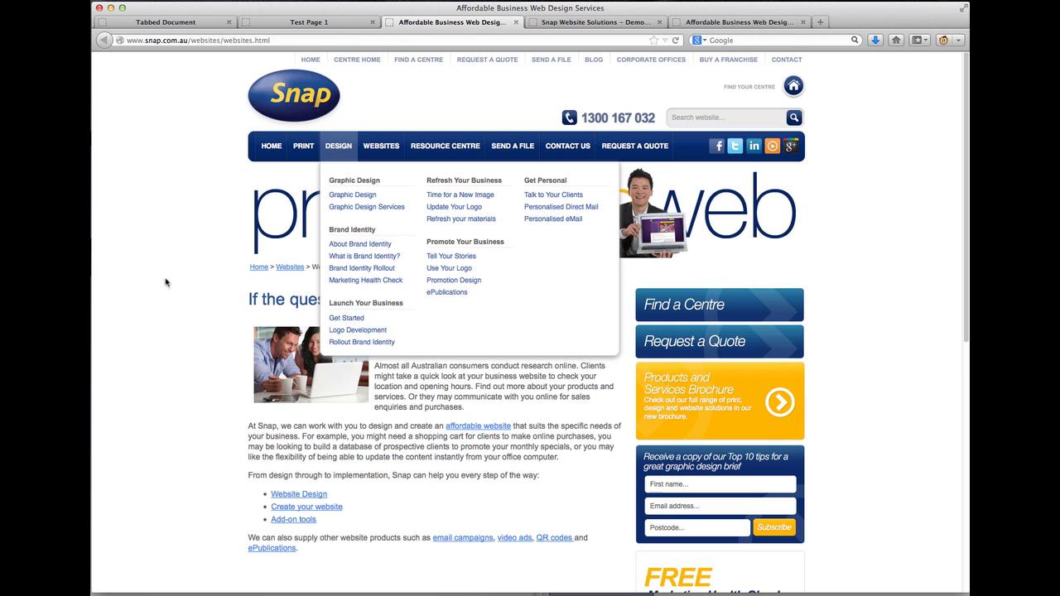
left_click(515, 23)
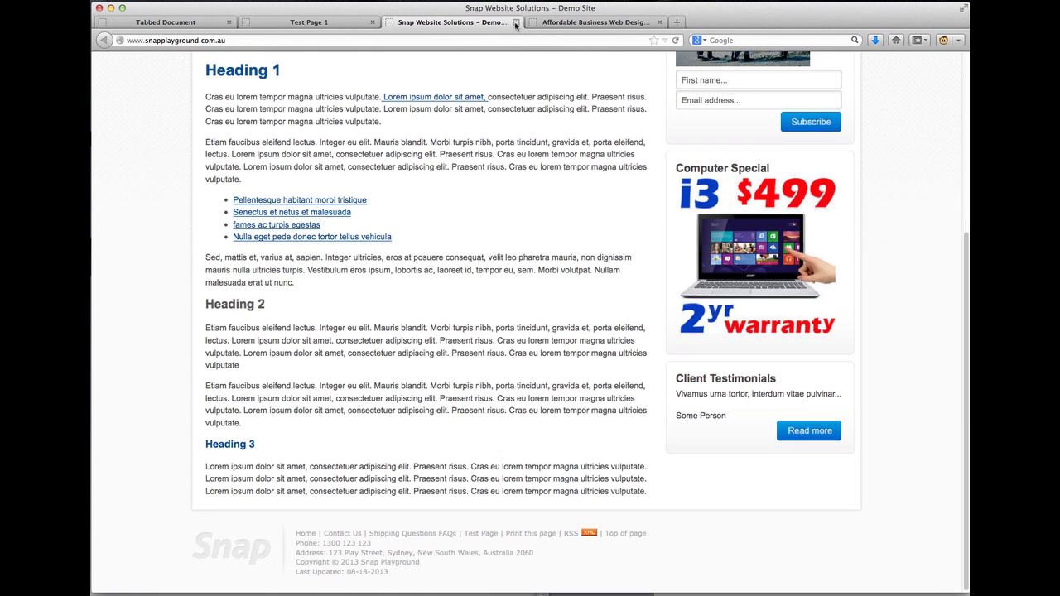
left_click(191, 26)
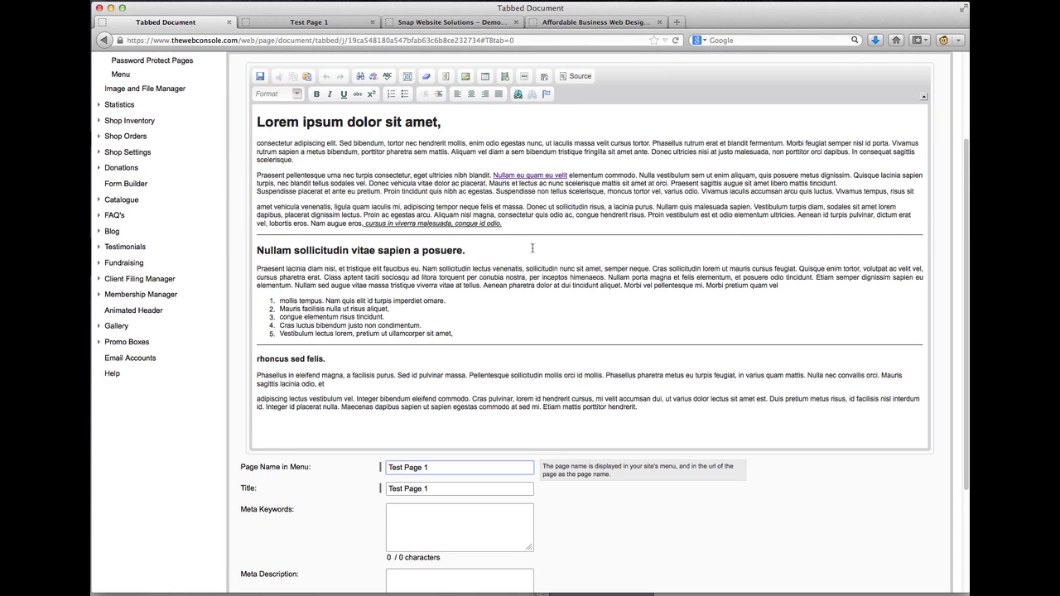
Select 'Cras sollicitudin lorem ut mauris', start a link and expand the Link Type list
left_click(652, 267)
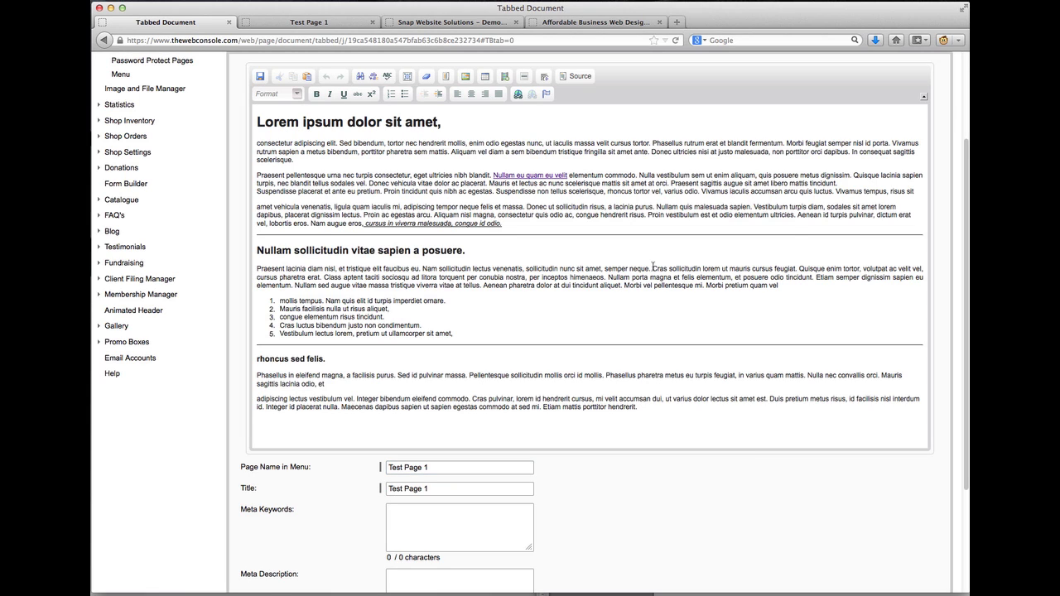
left_click_drag(653, 267, 750, 267)
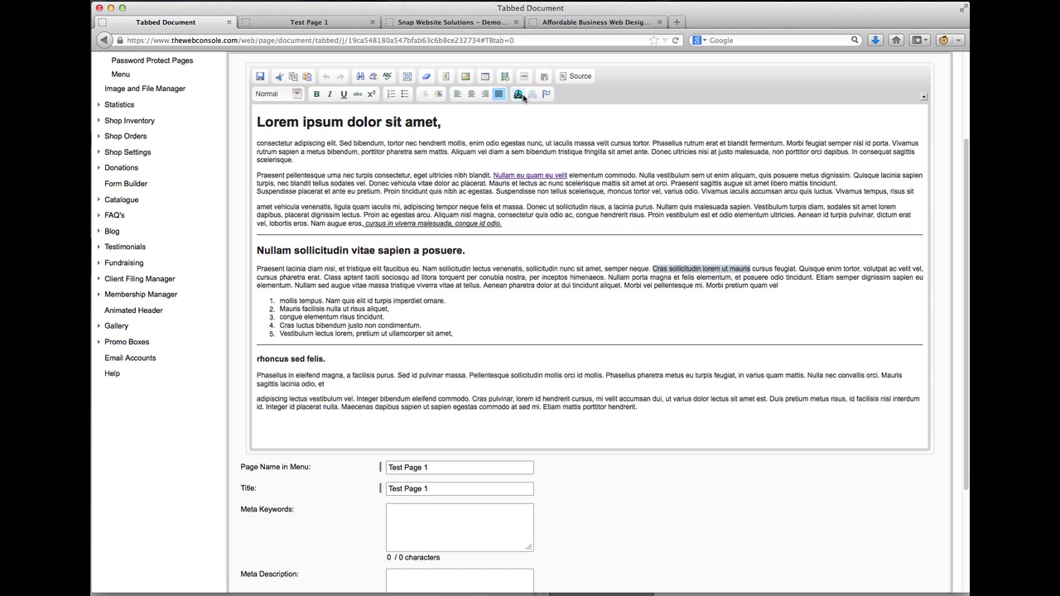
left_click(520, 95)
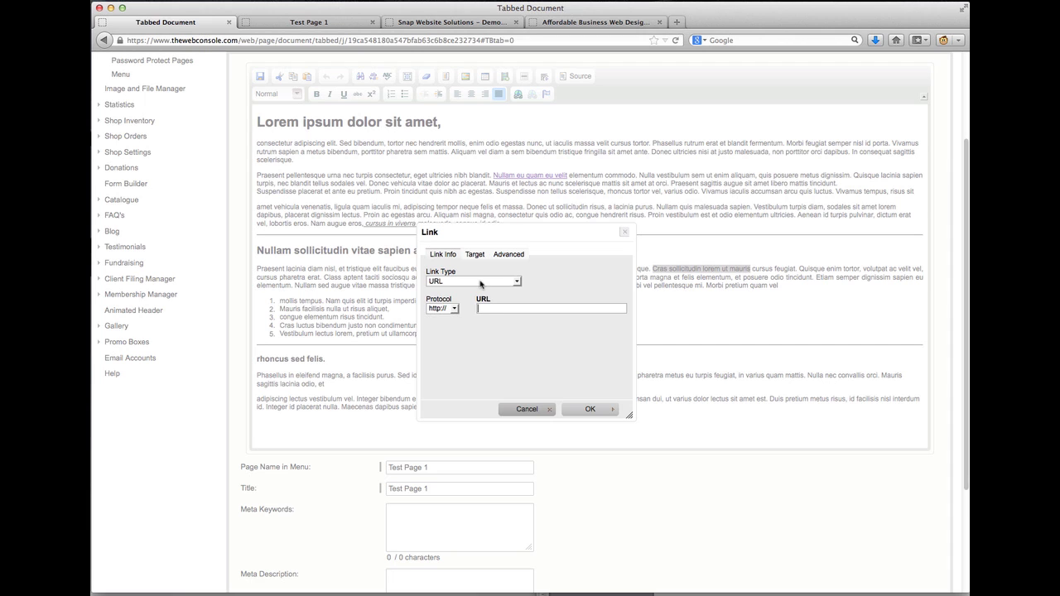
left_click(480, 282)
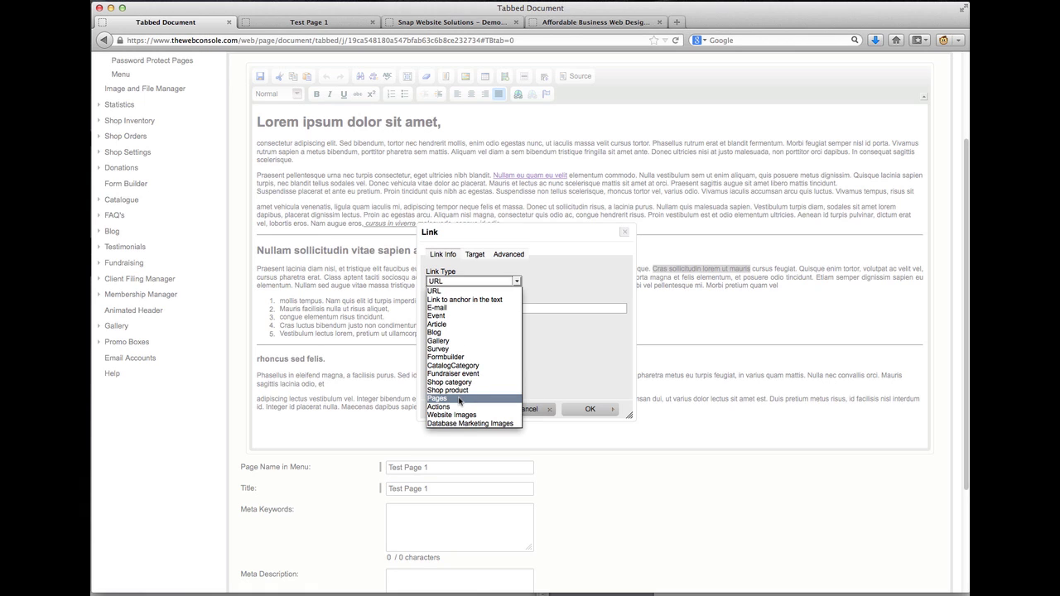
Set Link Type to Pages, choose Contact Us as the target page, and confirm
left_click(460, 399)
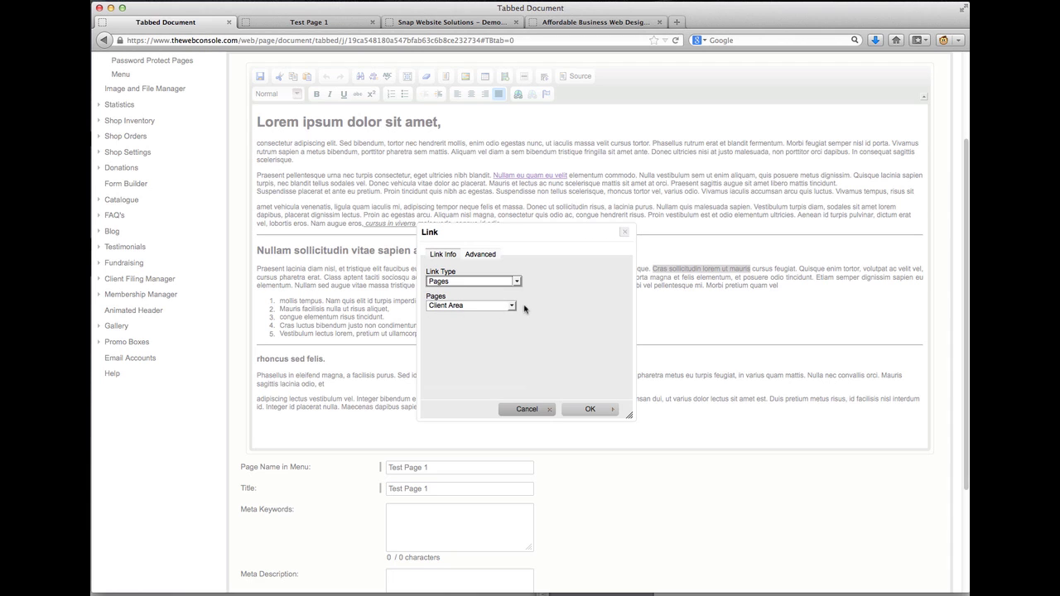
left_click(513, 305)
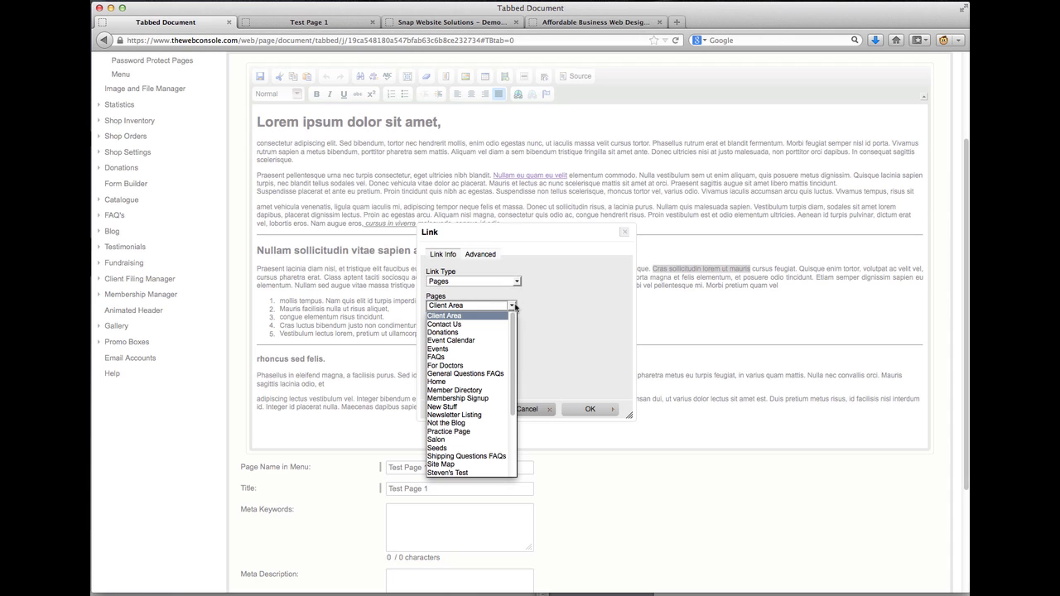
left_click_drag(514, 322, 504, 303)
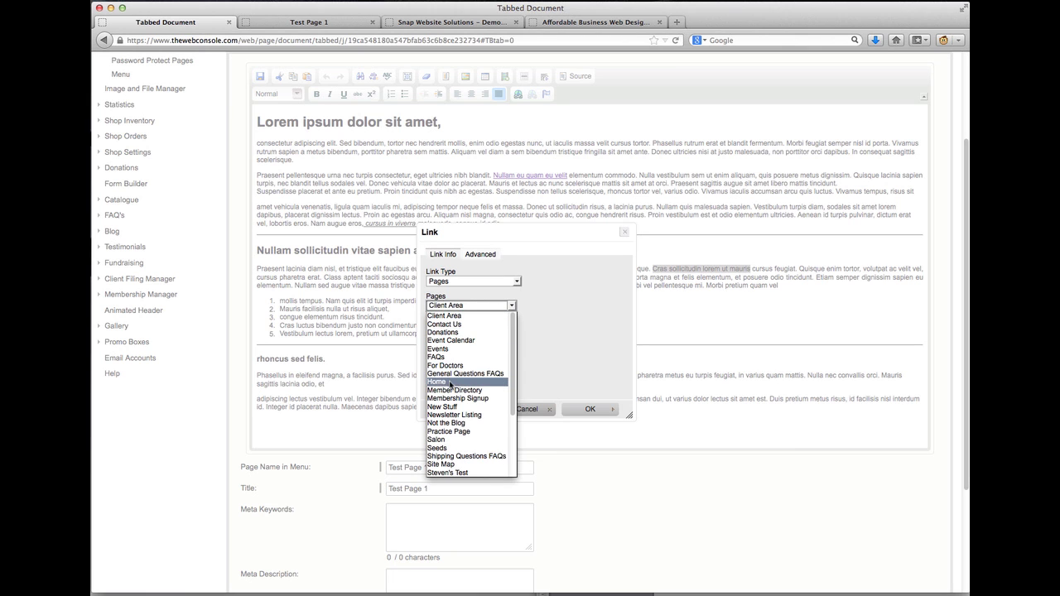
left_click(469, 326)
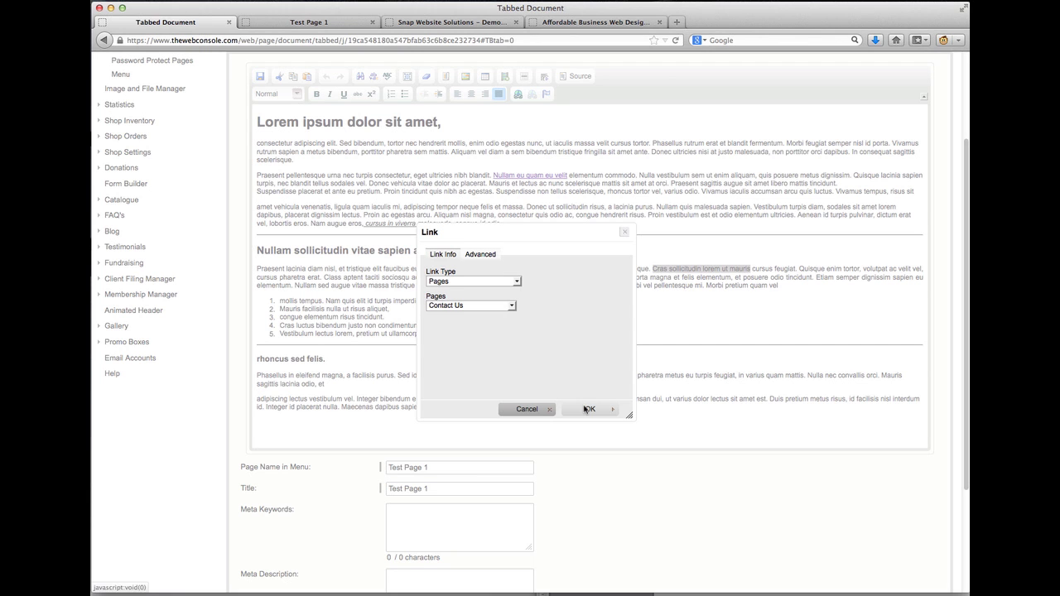
left_click(588, 410)
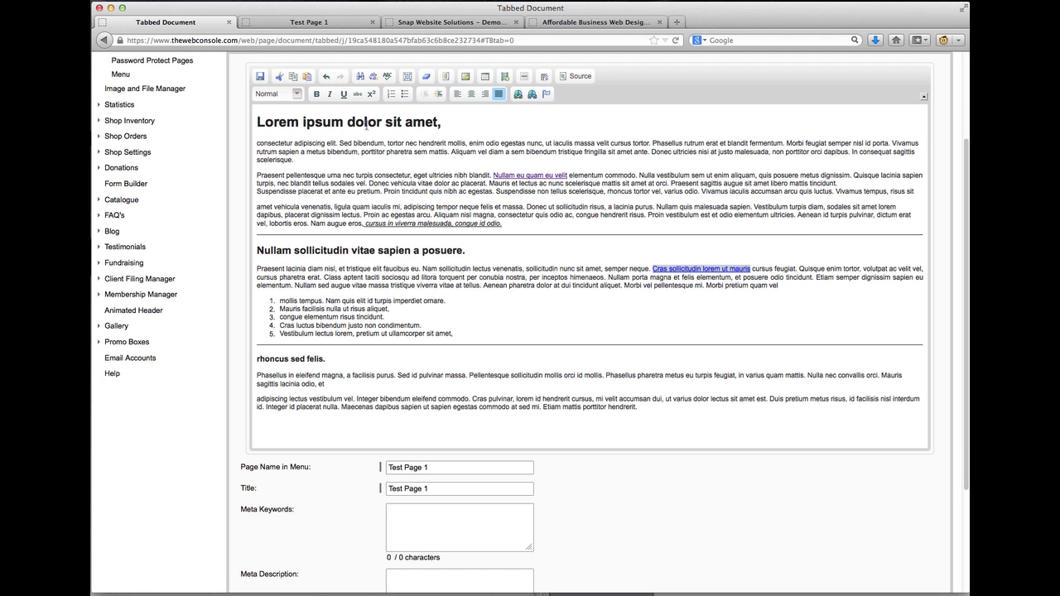
Save, reload the live Test Page 1, follow the Contact Us link, then go back
left_click(261, 77)
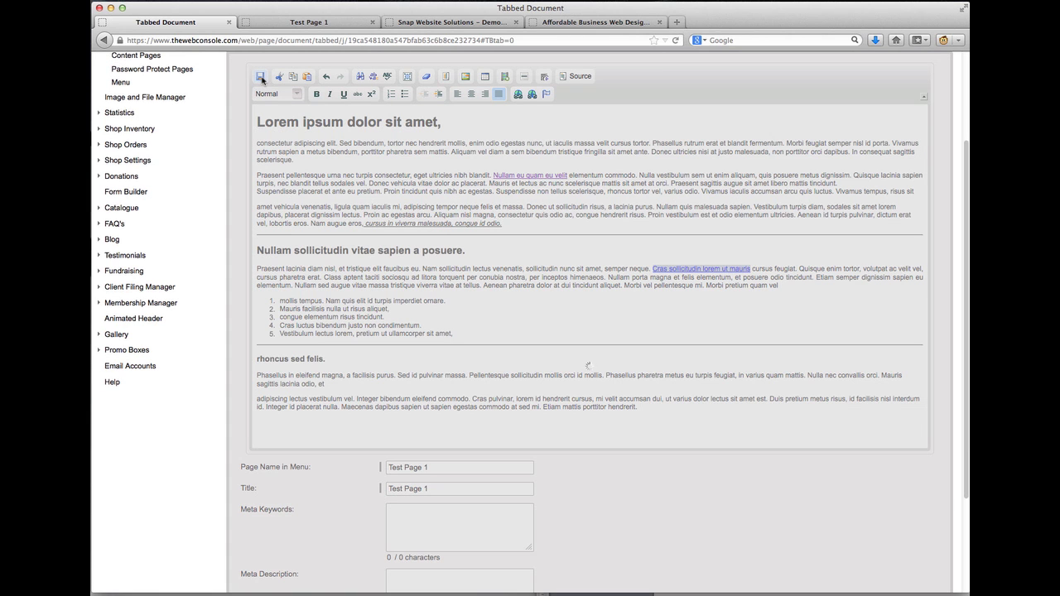
left_click(330, 23)
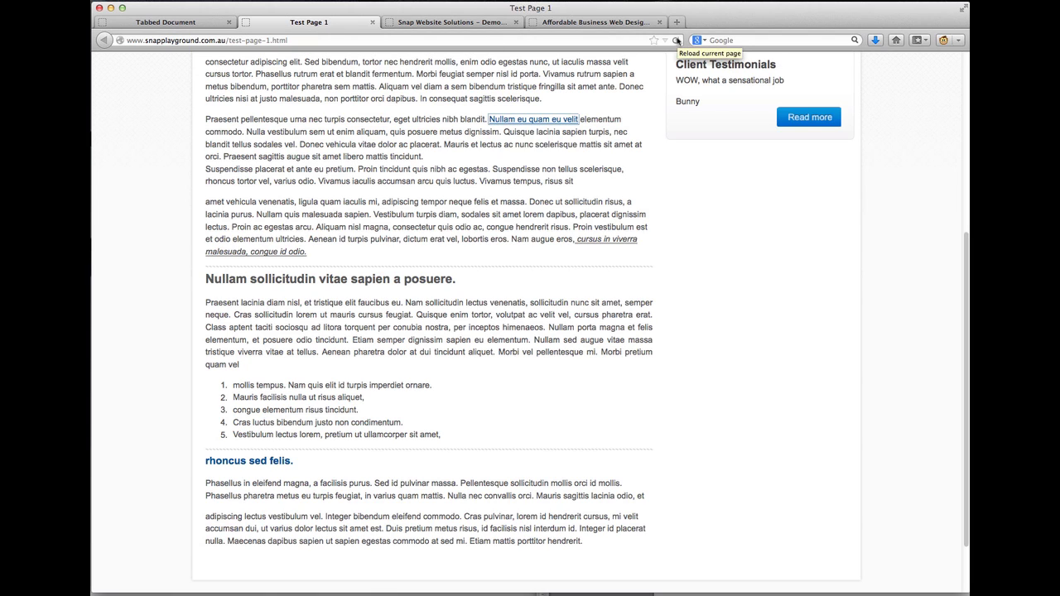
left_click(676, 40)
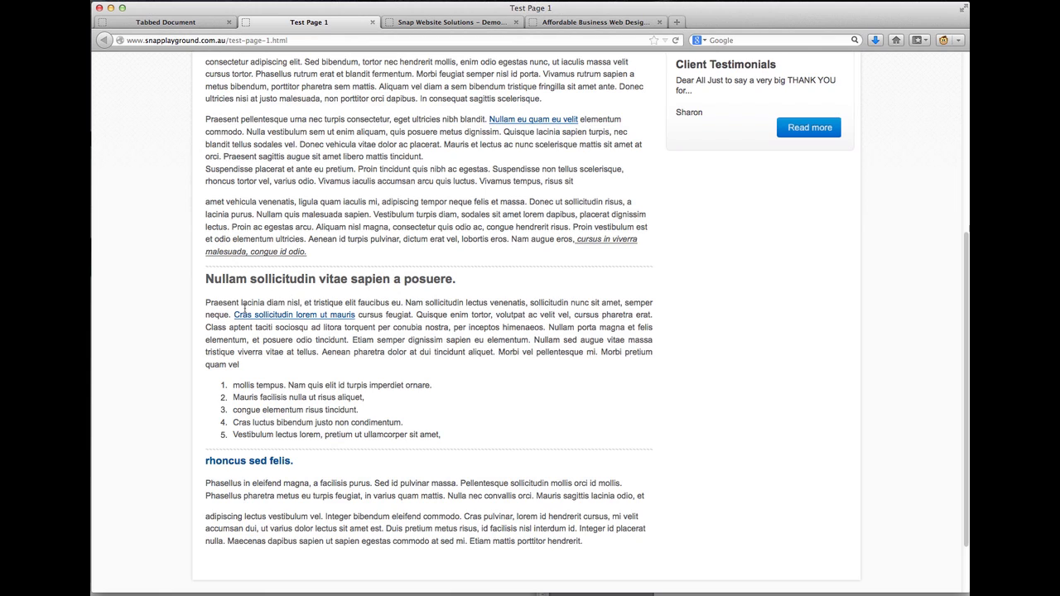
left_click(290, 319)
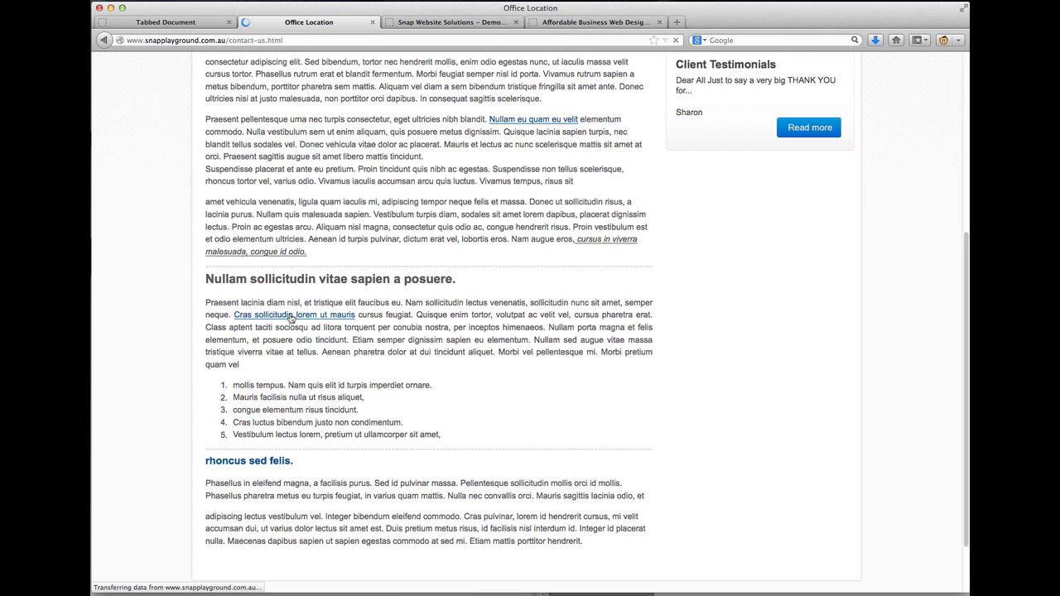
scroll(303, 339, "down", 5)
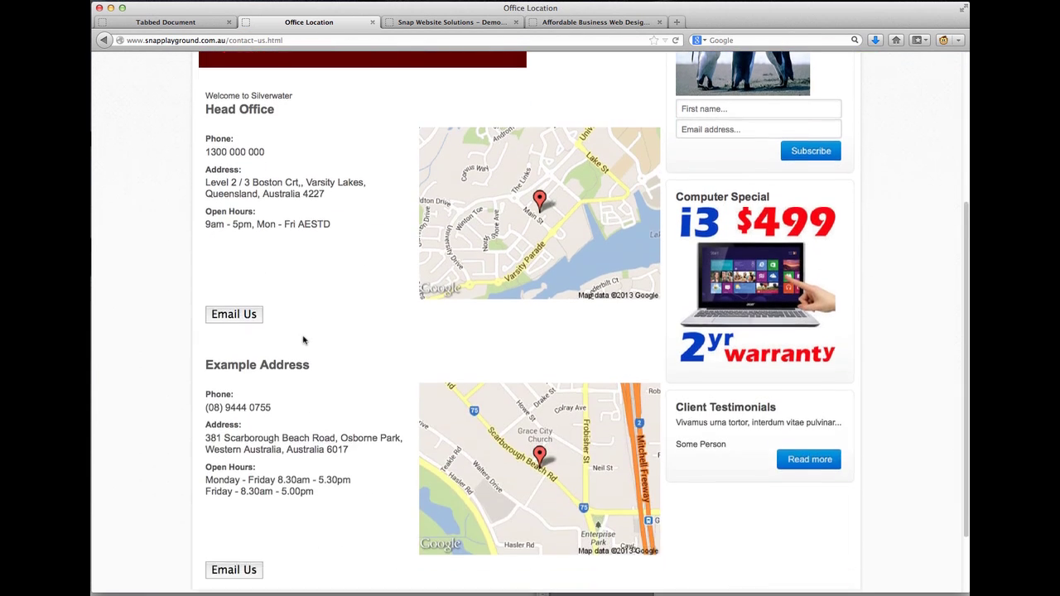
scroll(303, 339, "up", 3)
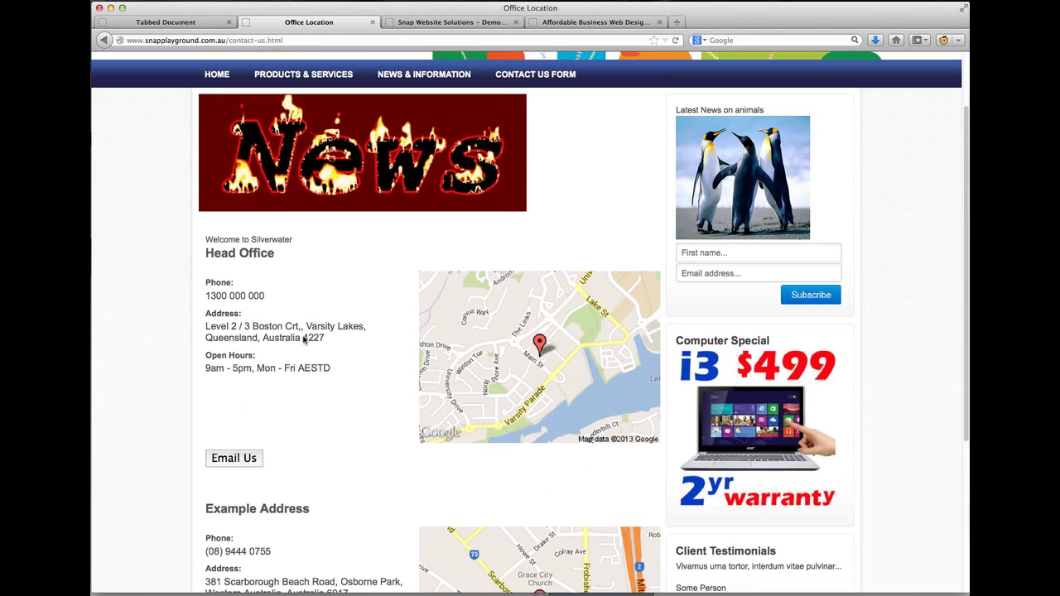
left_click(104, 40)
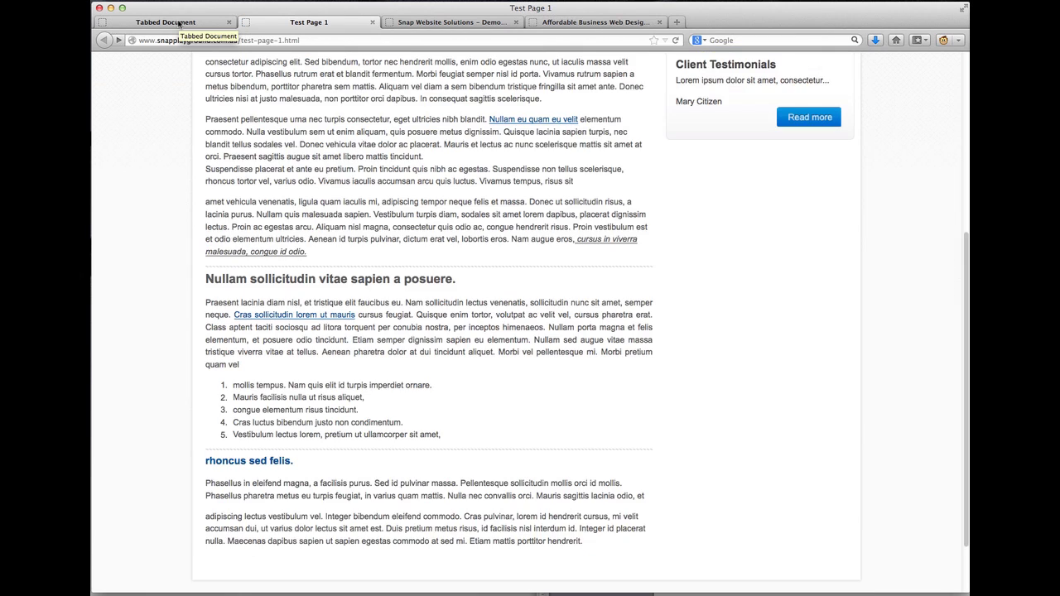
In the editor, select 'Pellentesque sollicitudin' in the rhoncus sed felis paragraph and start a link
left_click(179, 24)
scroll(534, 182, "down", 3)
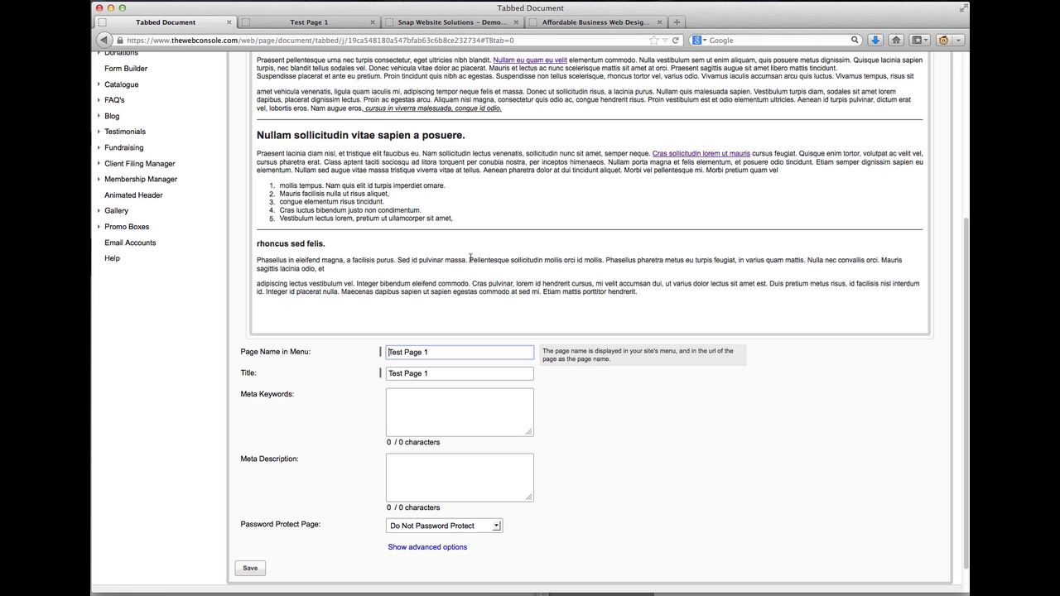
scroll(470, 258, "up", 1)
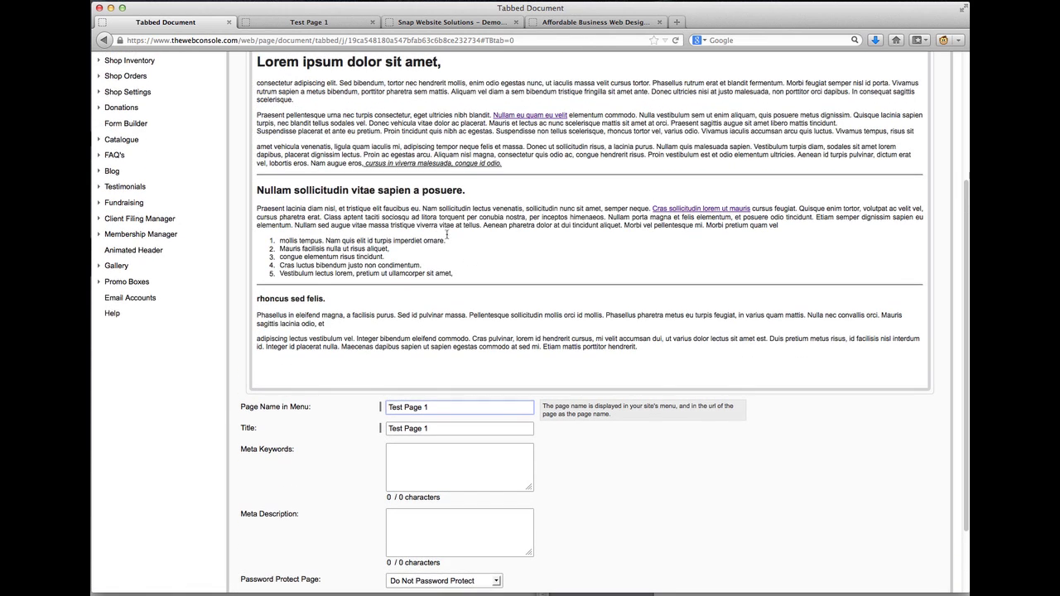
left_click(469, 315)
left_click_drag(469, 315, 542, 316)
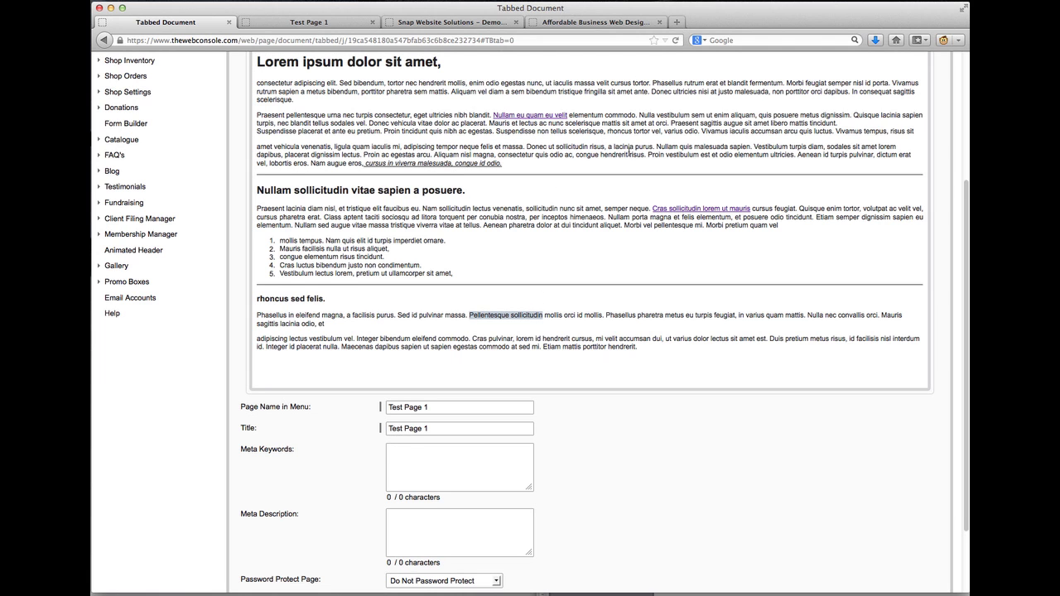
scroll(628, 150, "up", 1)
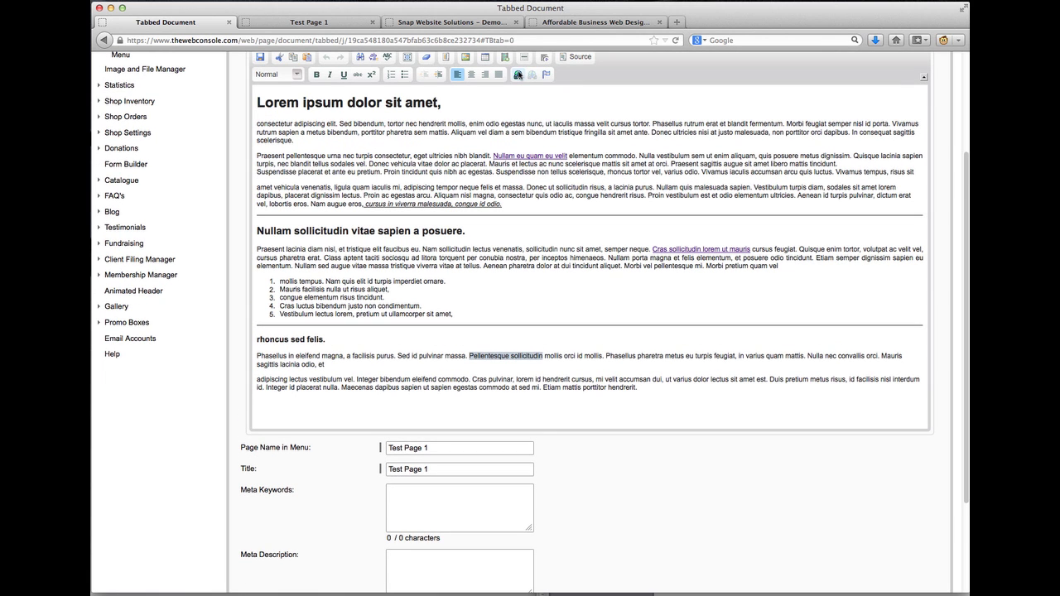
left_click(518, 75)
Set Link Type to E-mail with the recipient address, subject 'Test Email' and body 'This is a test email'
left_click(492, 281)
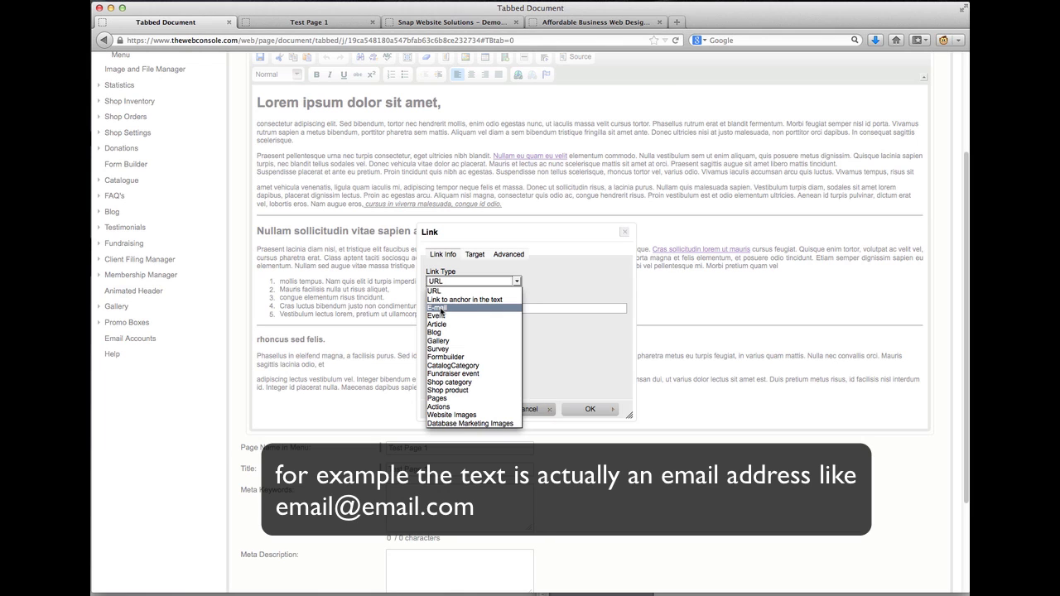
left_click(440, 309)
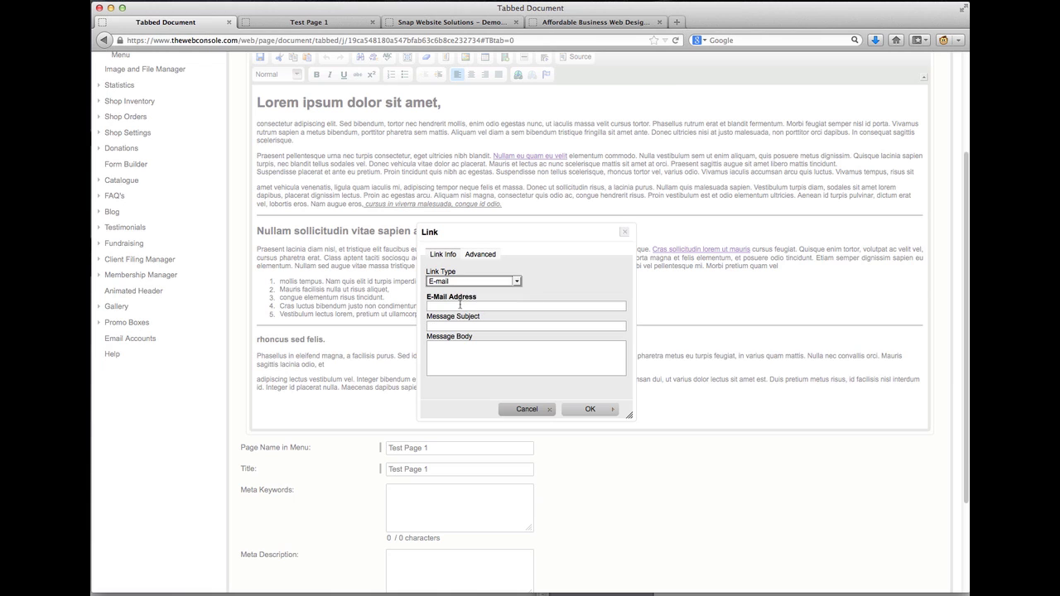
left_click(460, 305)
left_click(458, 304)
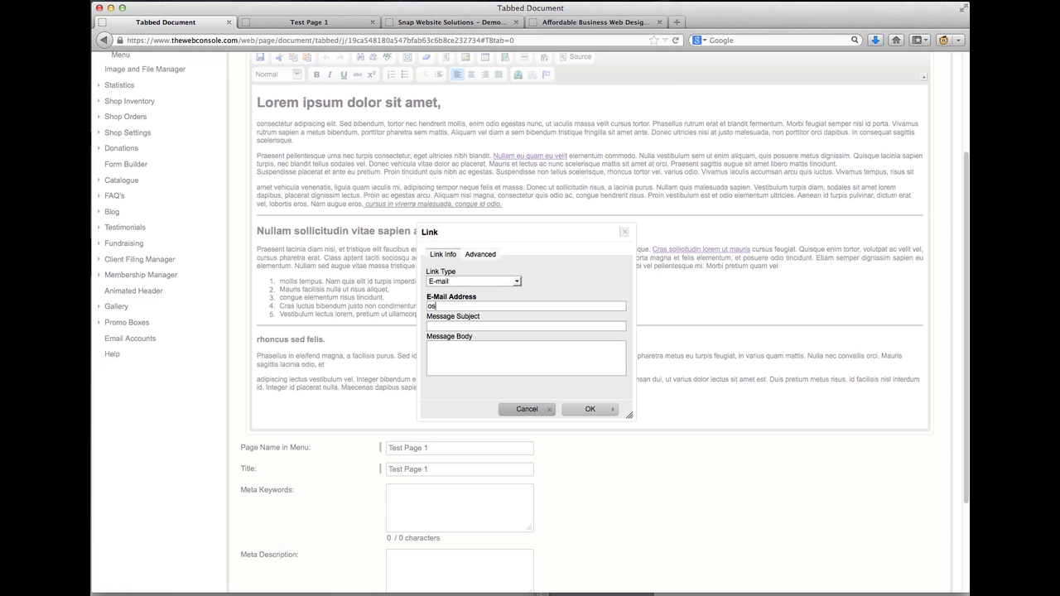
key("Tab")
type("Test Email")
key("Tab")
type("This is a test email")
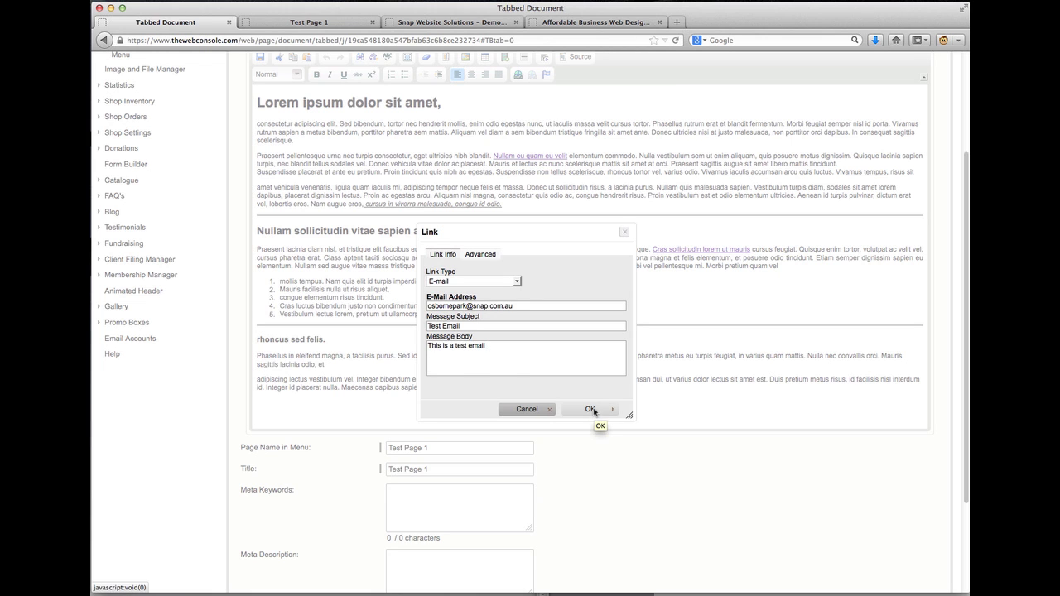
left_click(591, 409)
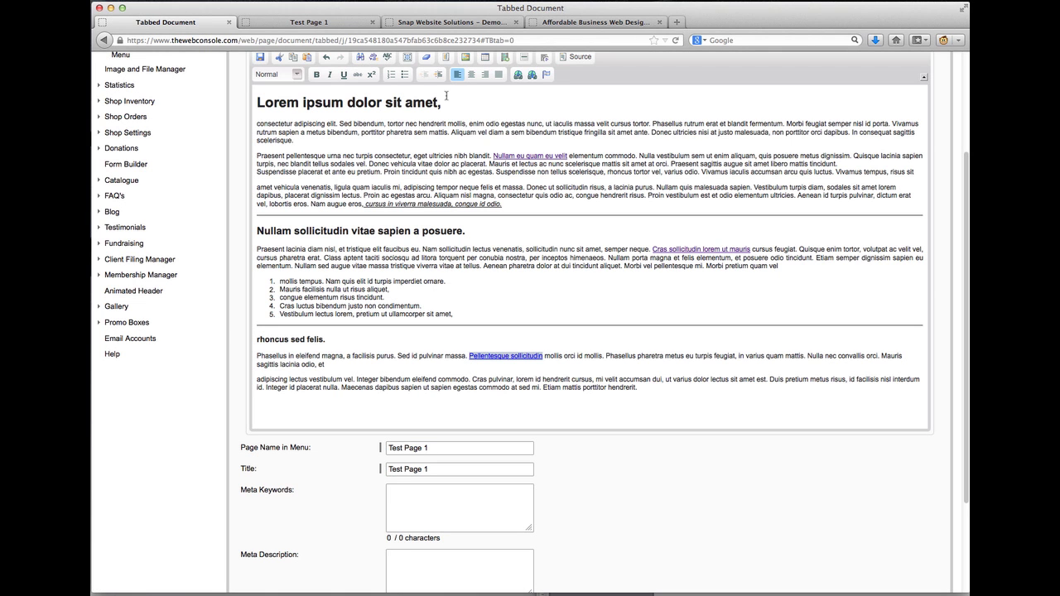
Save the page, reload the live Test Page 1 and test the Pellentesque sollicitudin email link
left_click(470, 356)
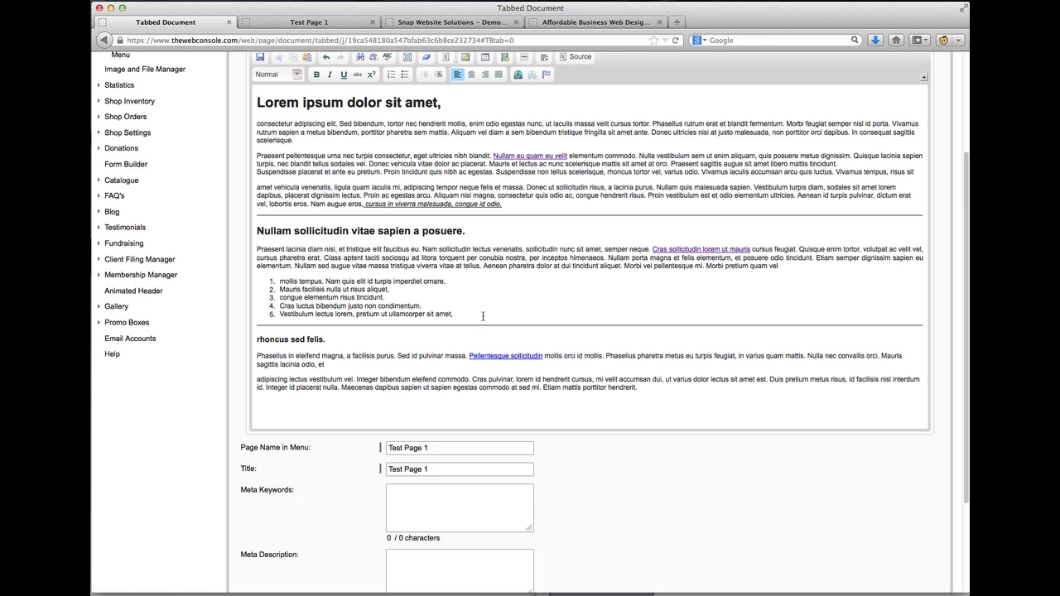
left_click(265, 58)
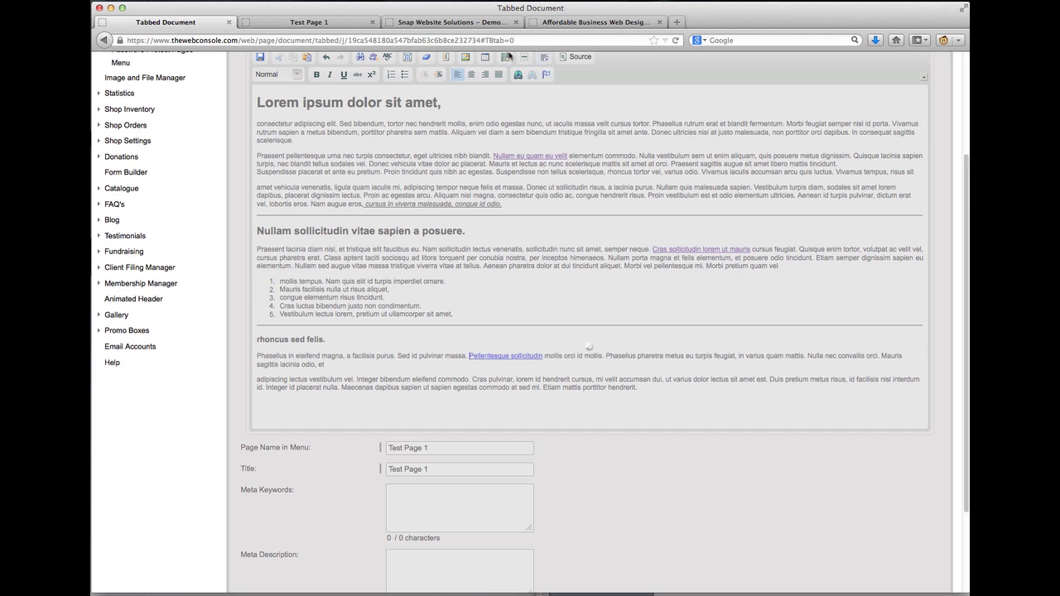
left_click(328, 25)
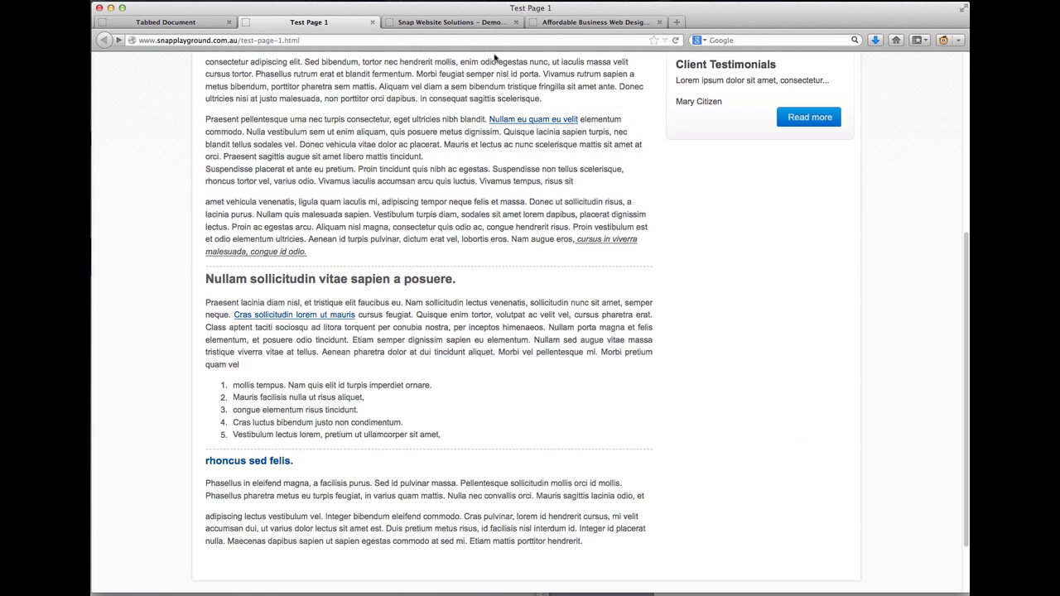
left_click(675, 39)
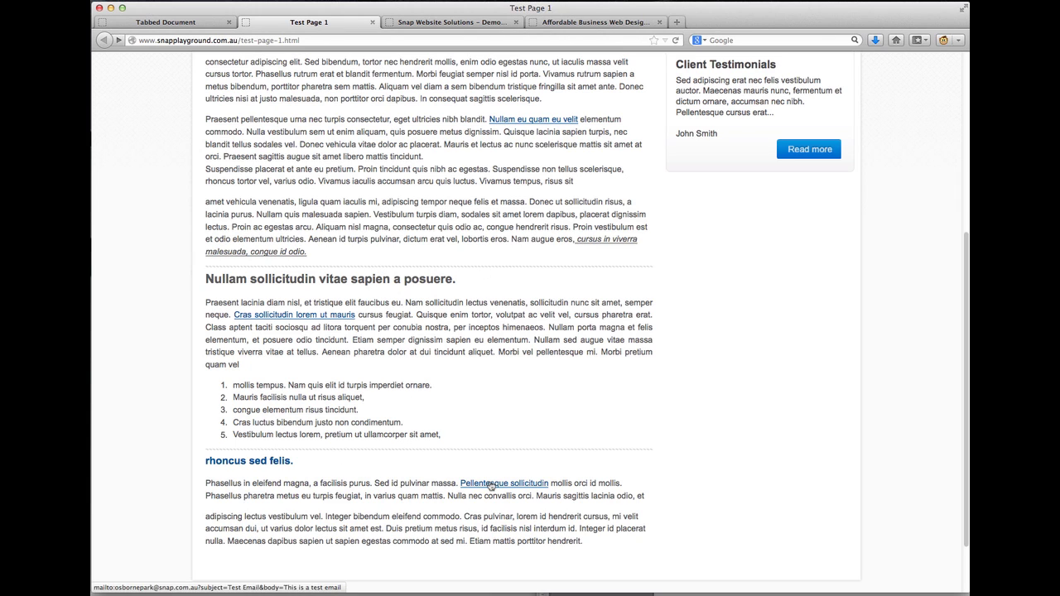
left_click(491, 483)
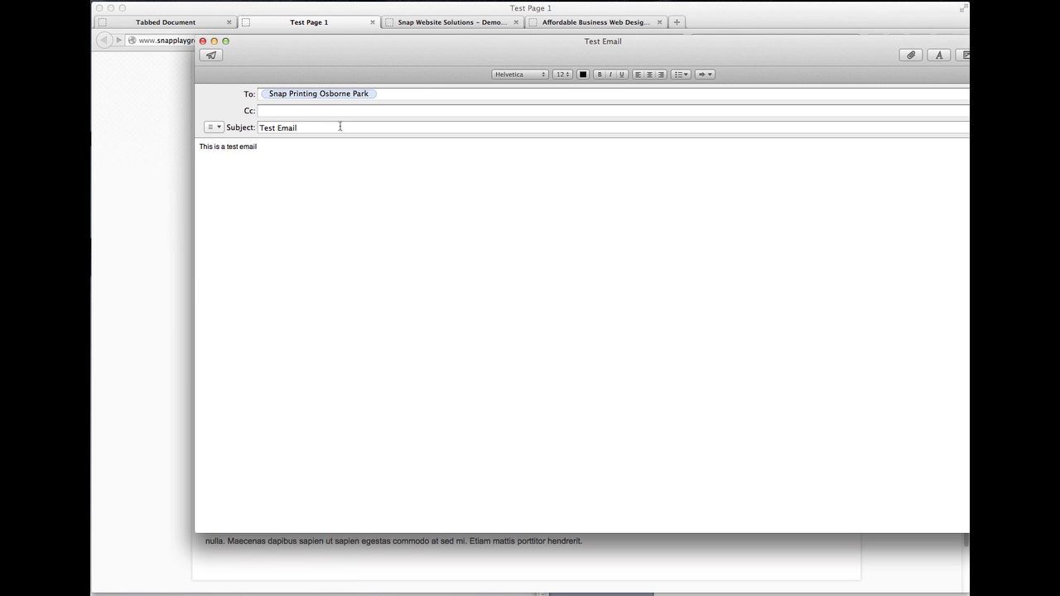
Move the Test Email draft window down slightly, then close it
left_click_drag(335, 59, 345, 91)
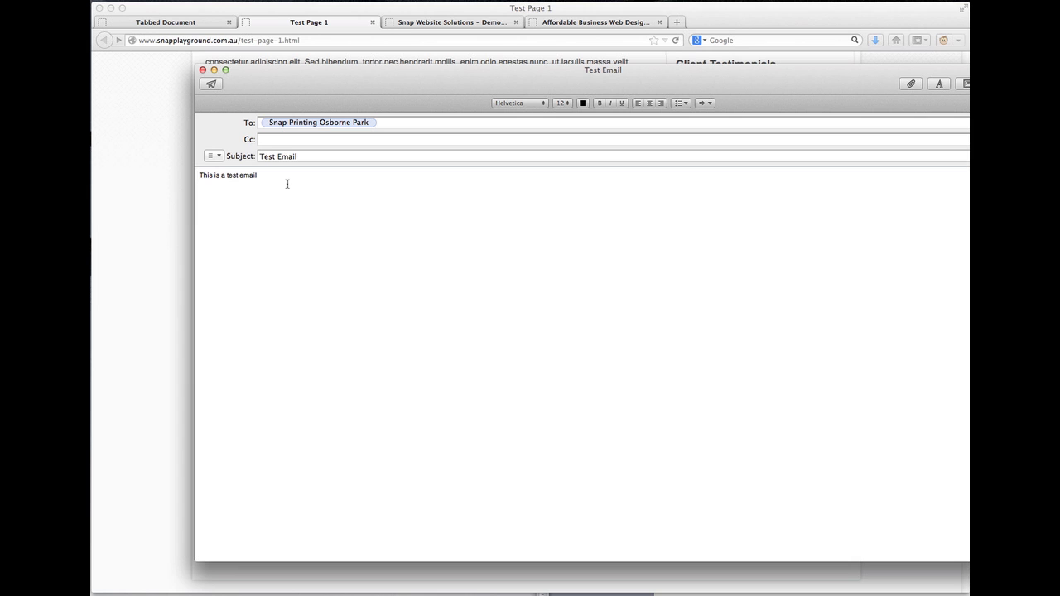
left_click(203, 70)
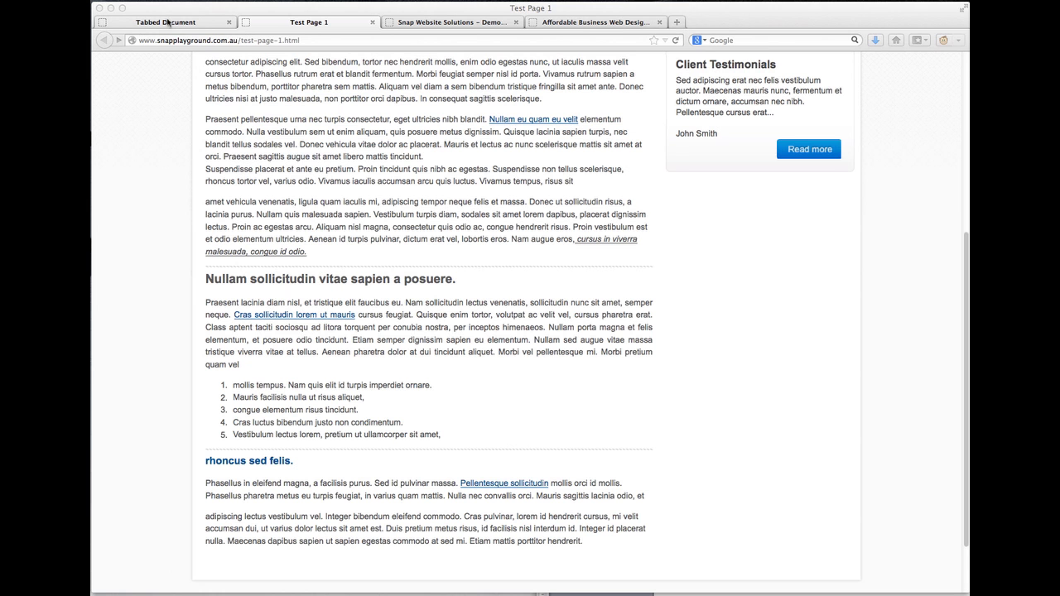
In the Test Page 1 editor, select 'mi velit accumsan dui' and open a new Link dialog's link types
left_click(126, 23)
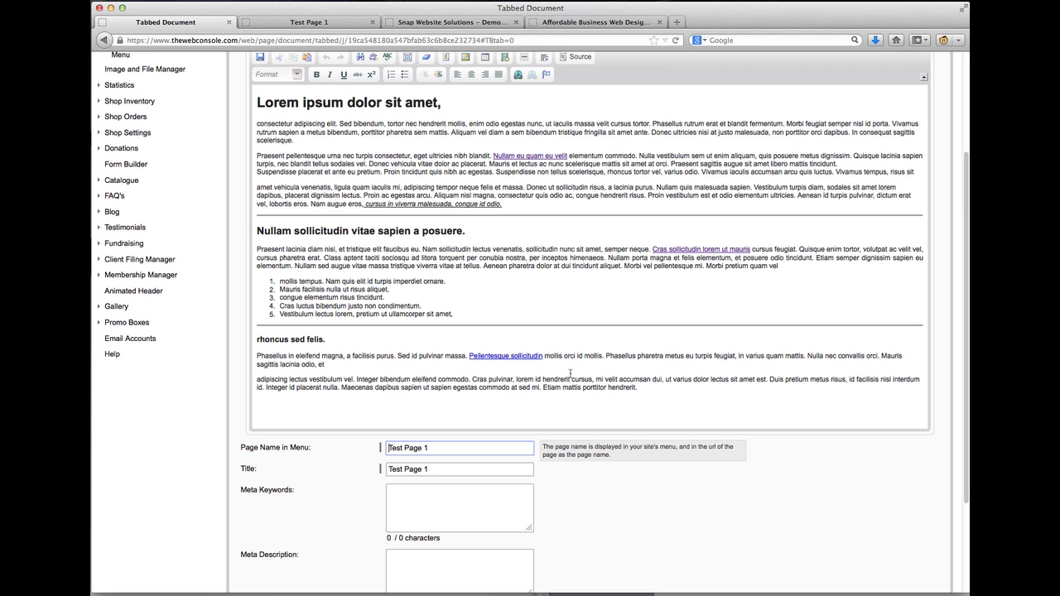
left_click_drag(595, 381, 660, 382)
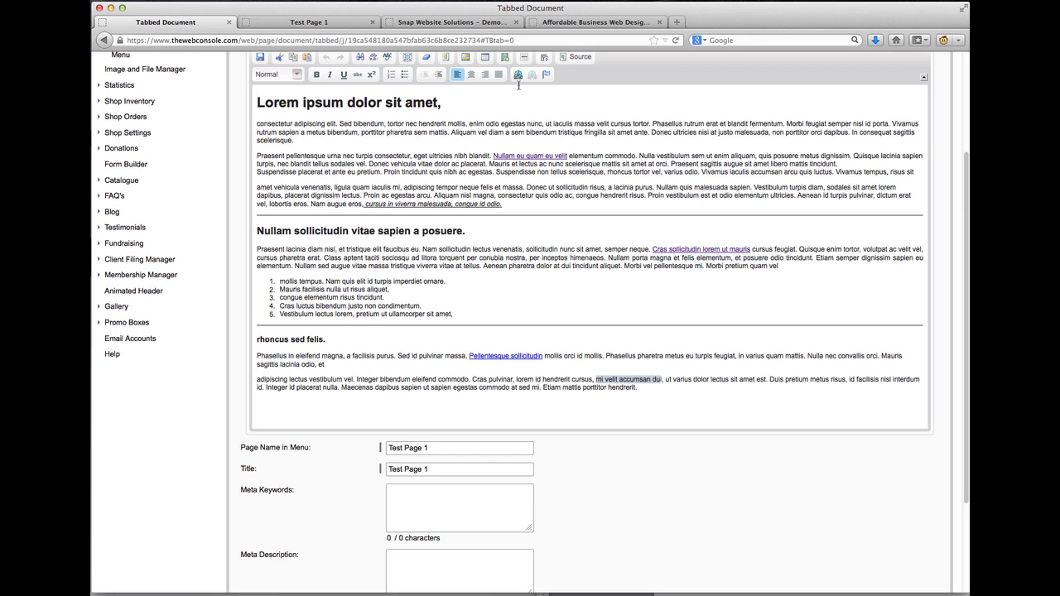
left_click(518, 76)
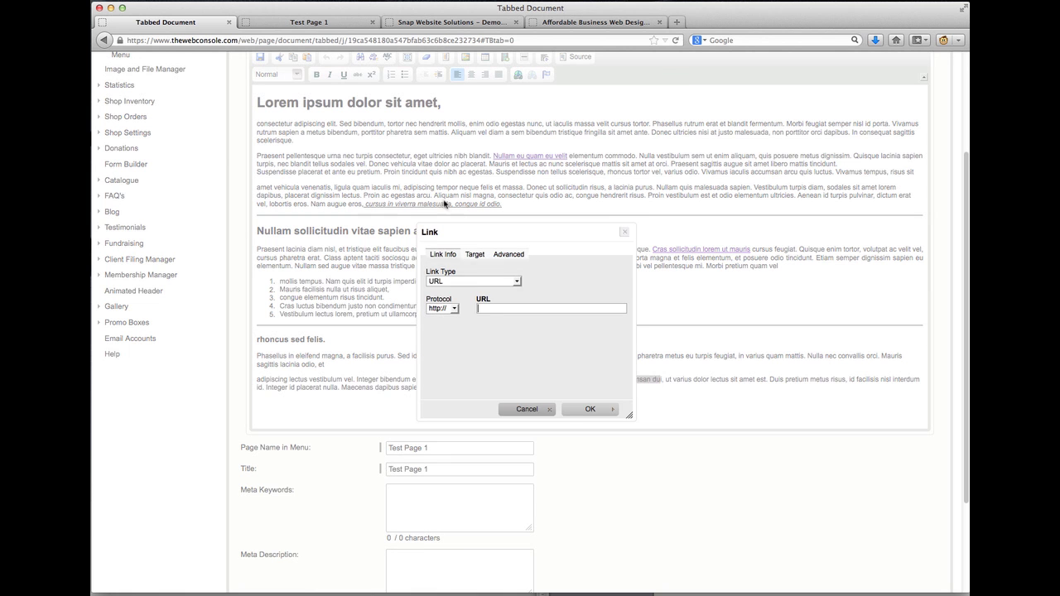
left_click(471, 283)
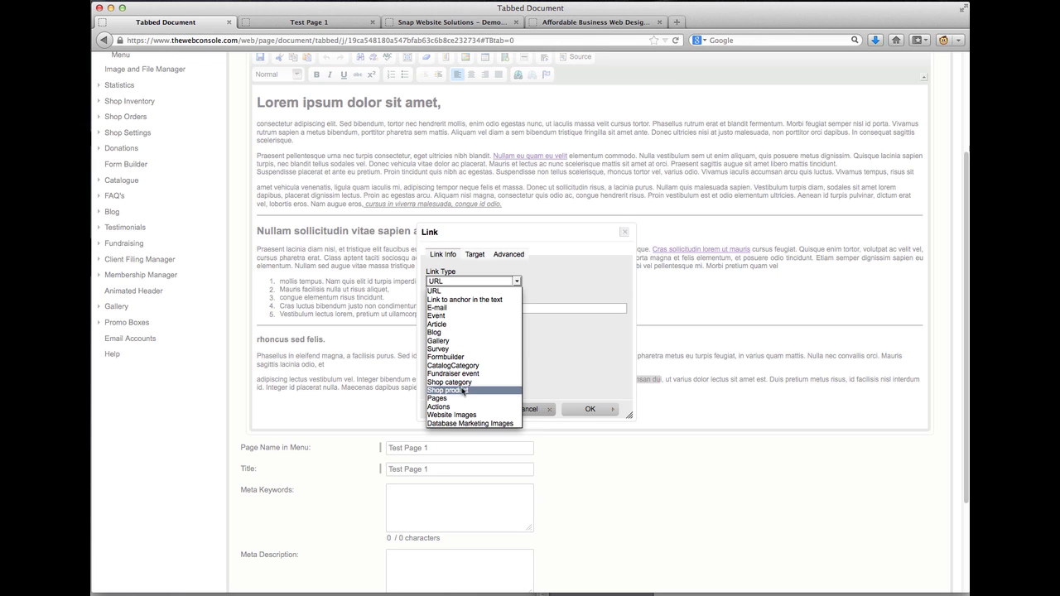
Set Link Type to Actions and review the actions list, including Edit membership details and Logout
left_click(458, 405)
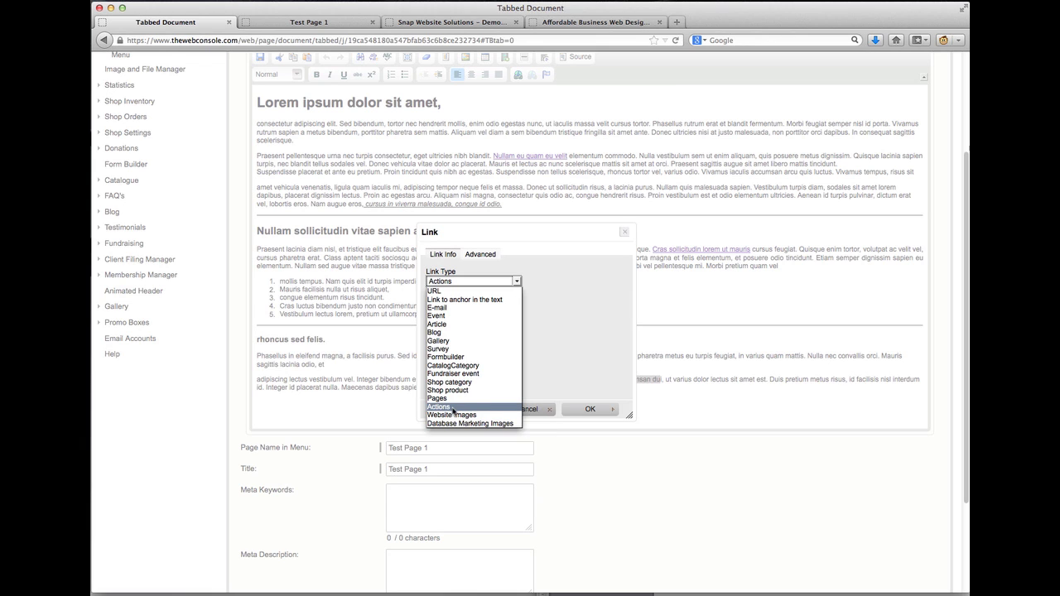
left_click(454, 407)
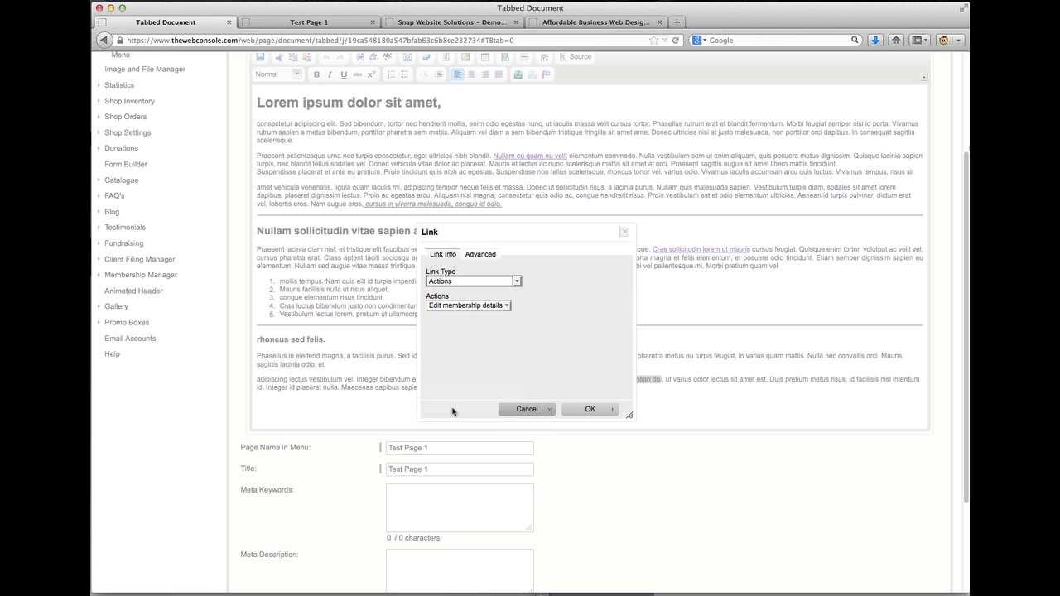
left_click(481, 308)
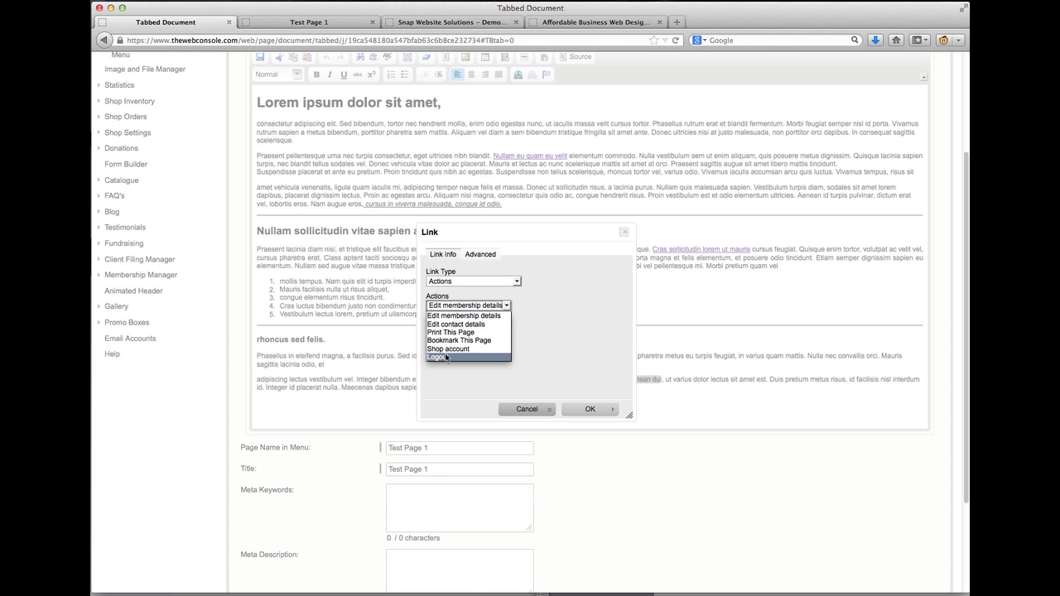
left_click(517, 281)
left_click(516, 282)
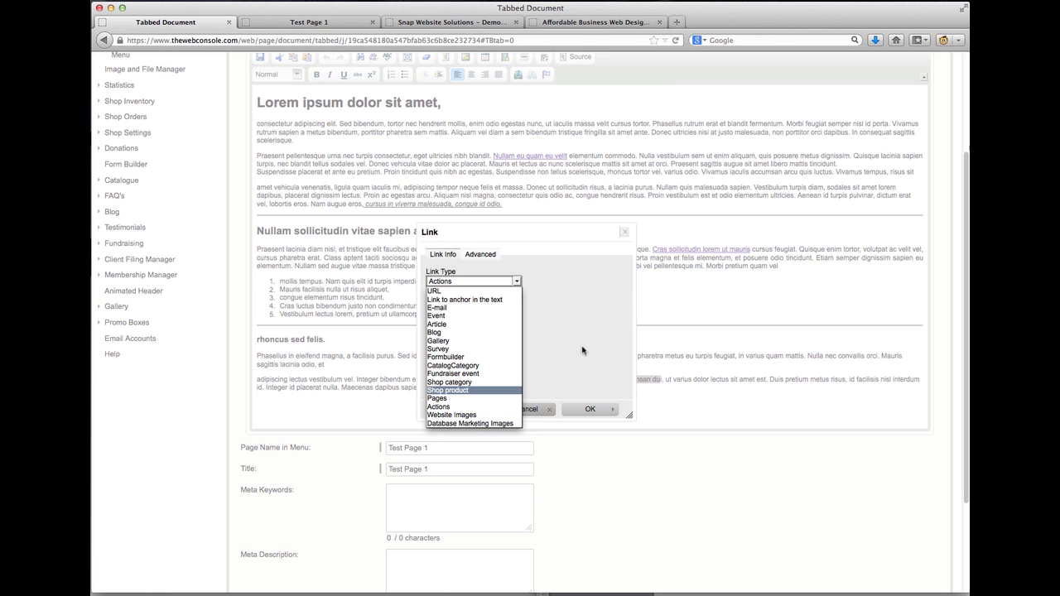
left_click(582, 352)
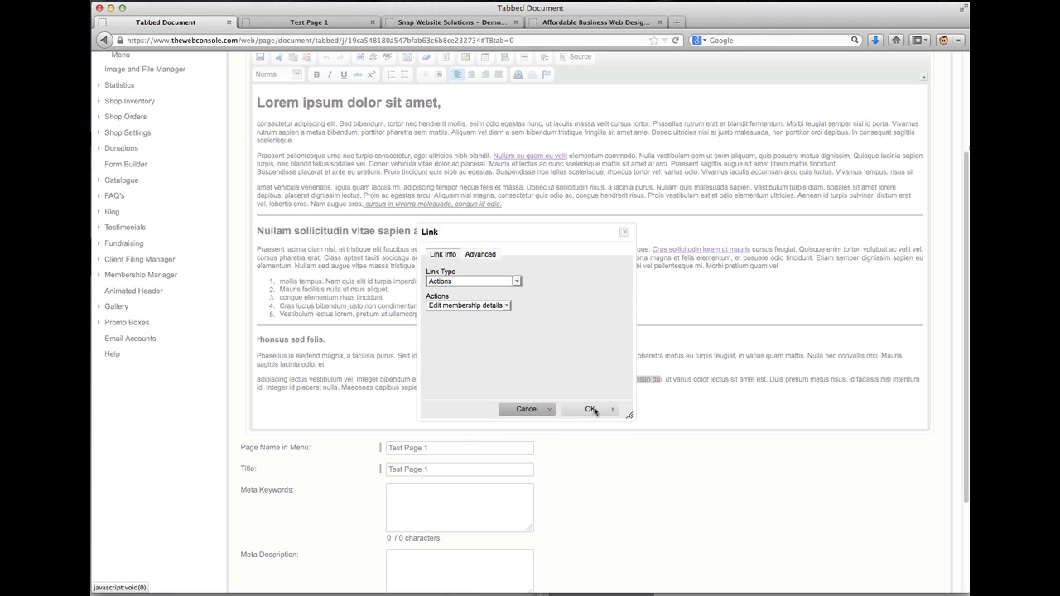